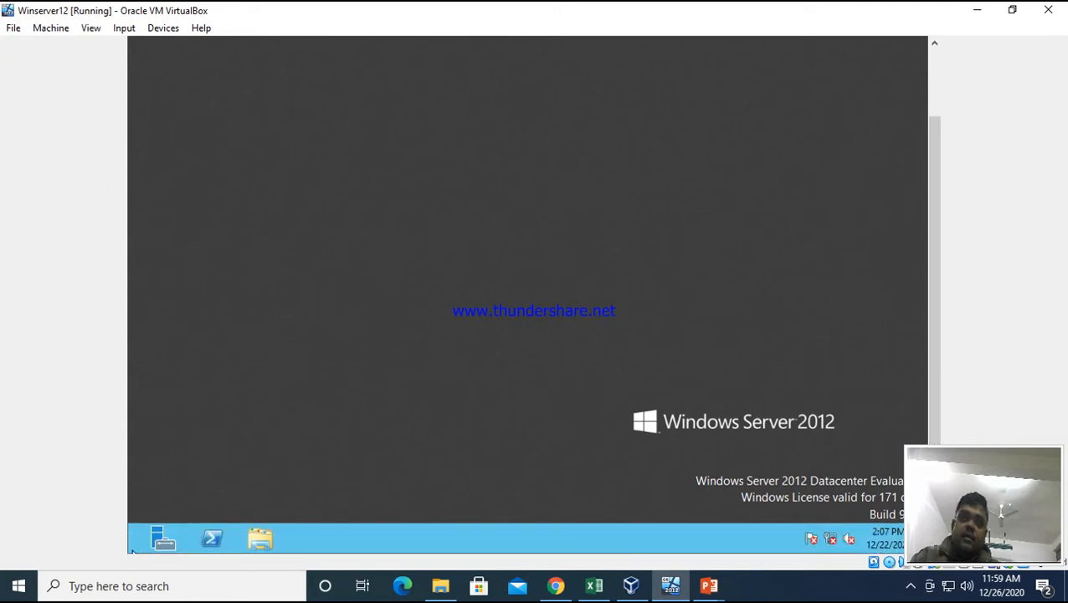
pyautogui.click(149, 545)
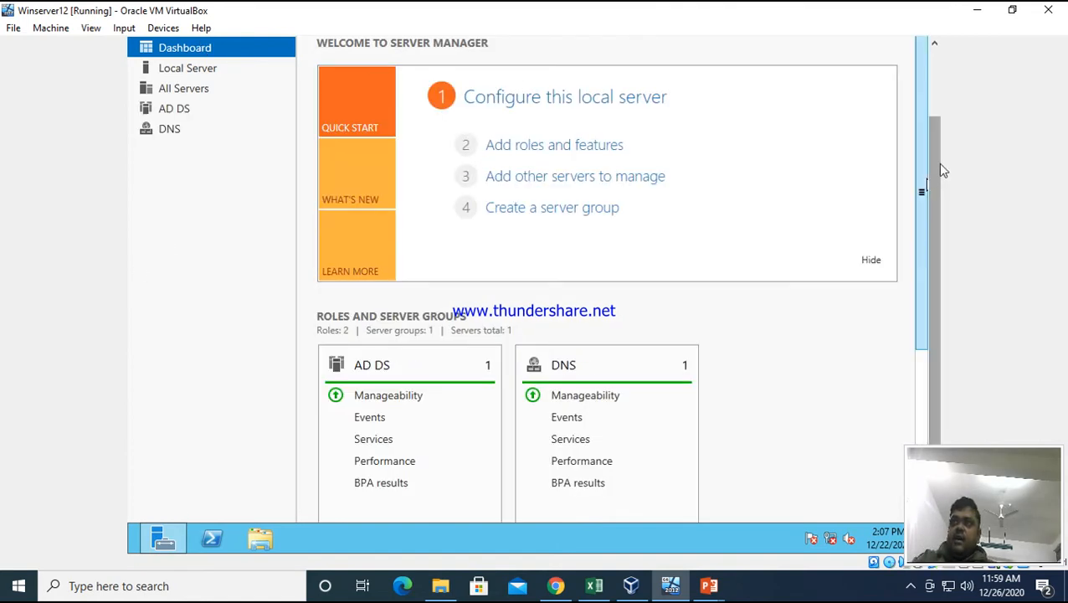
pyautogui.scroll(3, 936, 162)
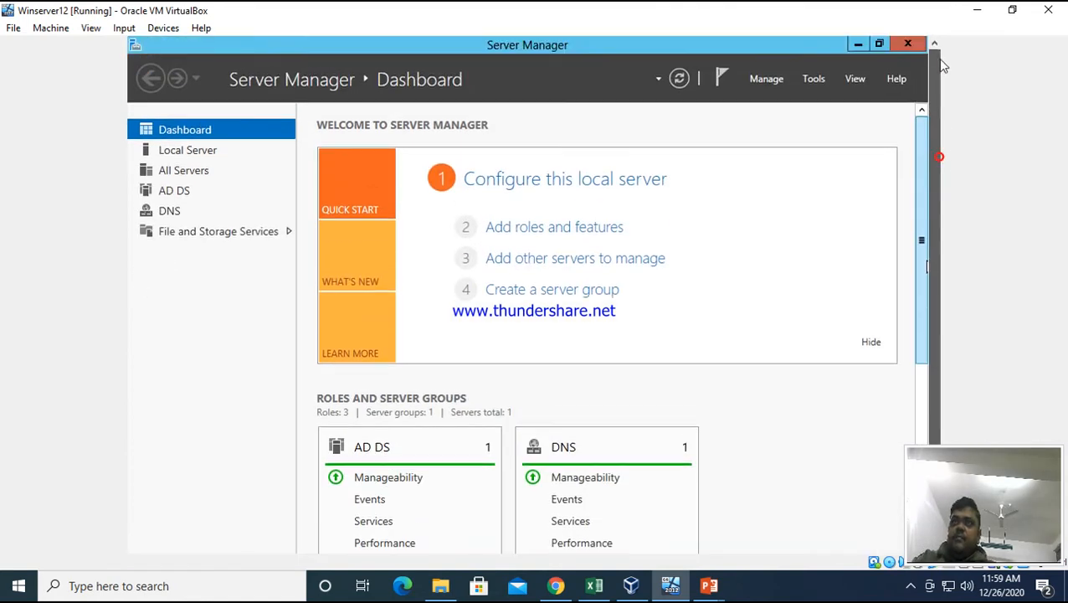
pyautogui.click(900, 46)
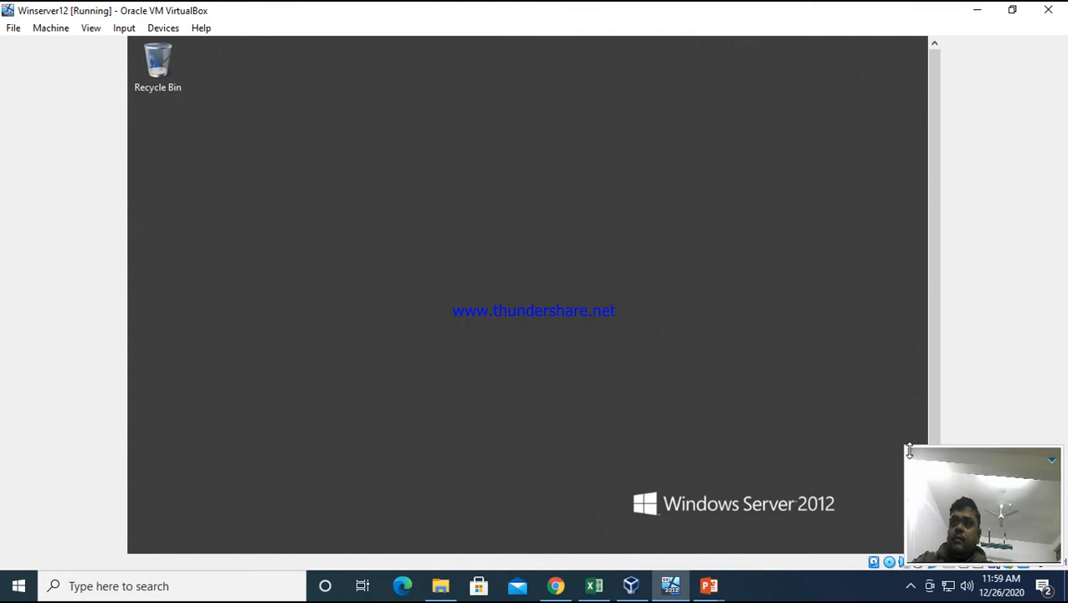
pyautogui.moveTo(909, 452); pyautogui.dragTo(959, 473)
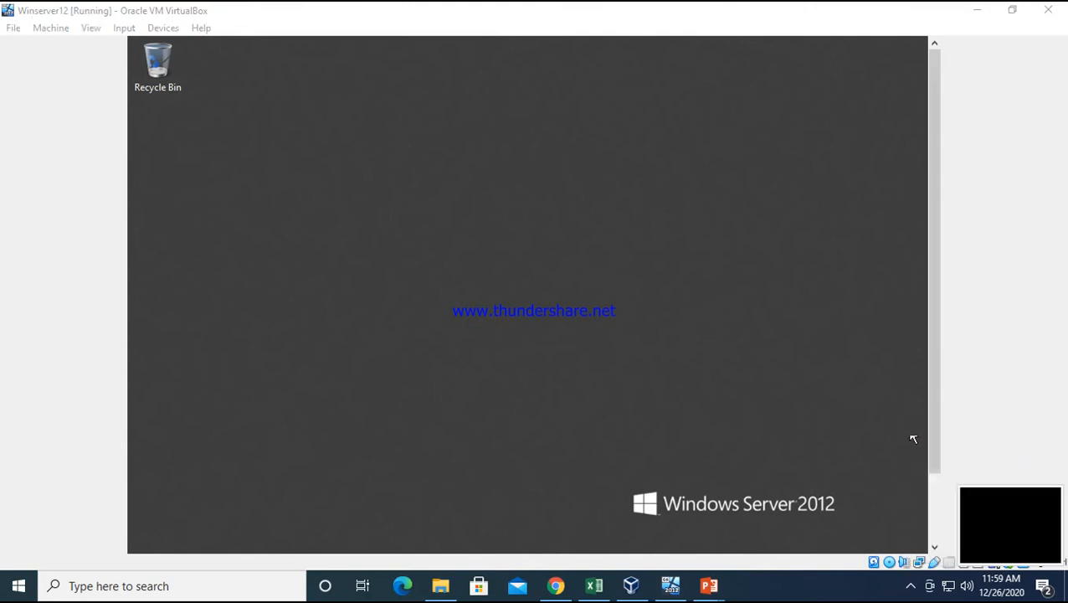
# Open the Administrative Tools folder from the server's Start screen.
pyautogui.click(934, 549)
pyautogui.click(934, 549)
pyautogui.click(934, 549)
pyautogui.click(934, 549)
pyautogui.moveTo(938, 483); pyautogui.dragTo(938, 544)
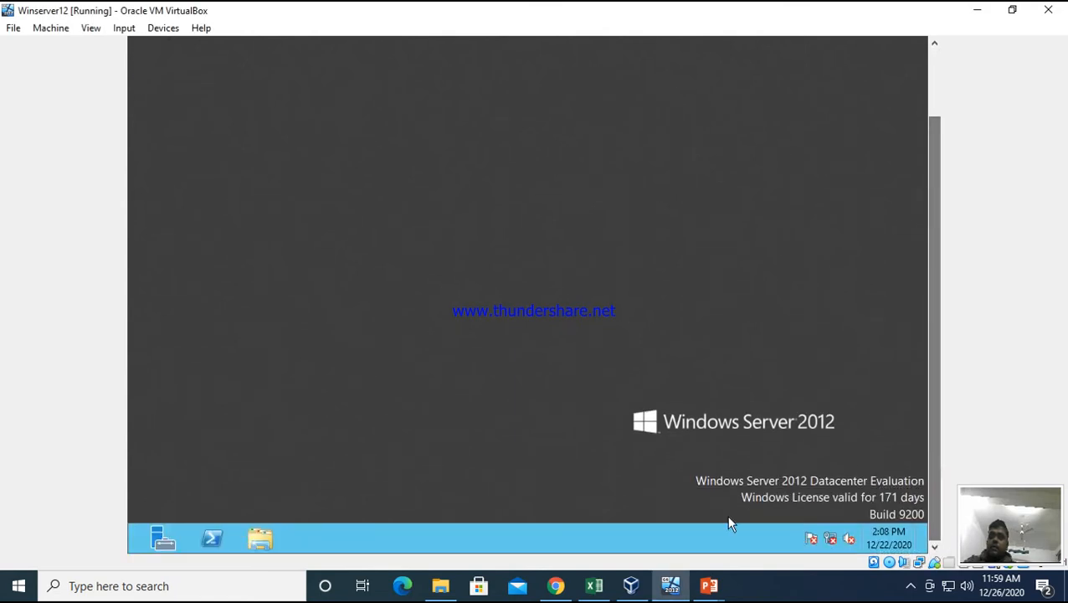
pyautogui.moveTo(130, 550)
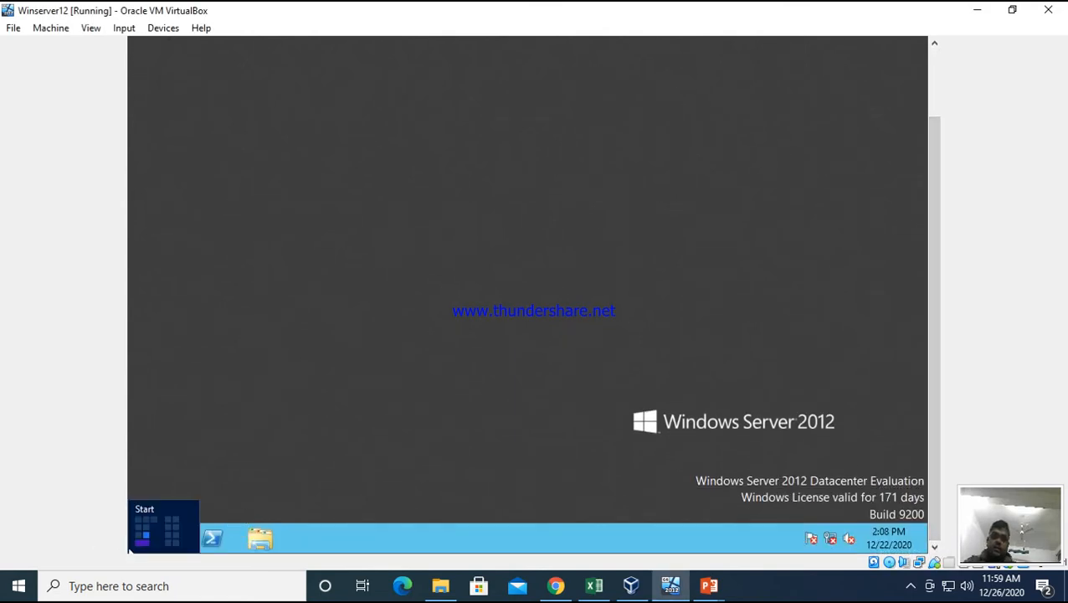
pyautogui.click(138, 548)
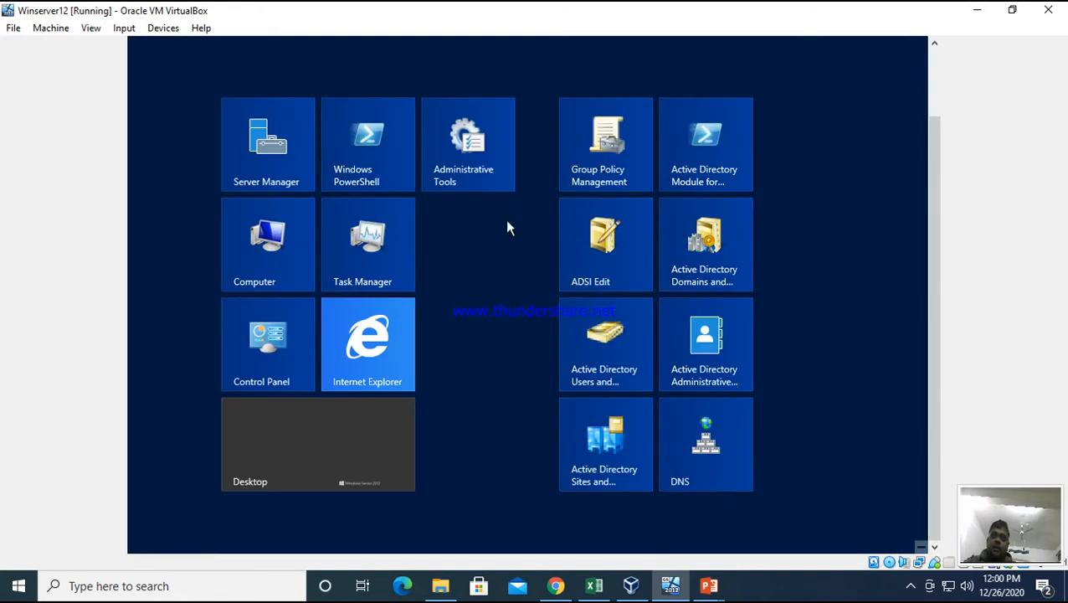
pyautogui.click(468, 189)
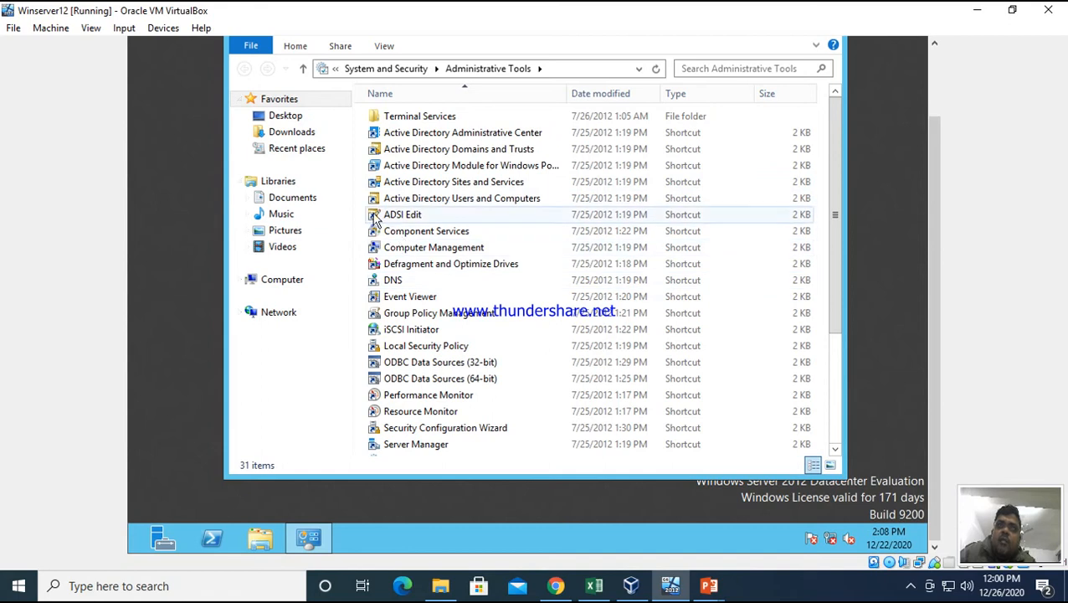
# Launch Active Directory Users and Computers from Administrative Tools and minimize its window.
pyautogui.moveTo(449, 215)
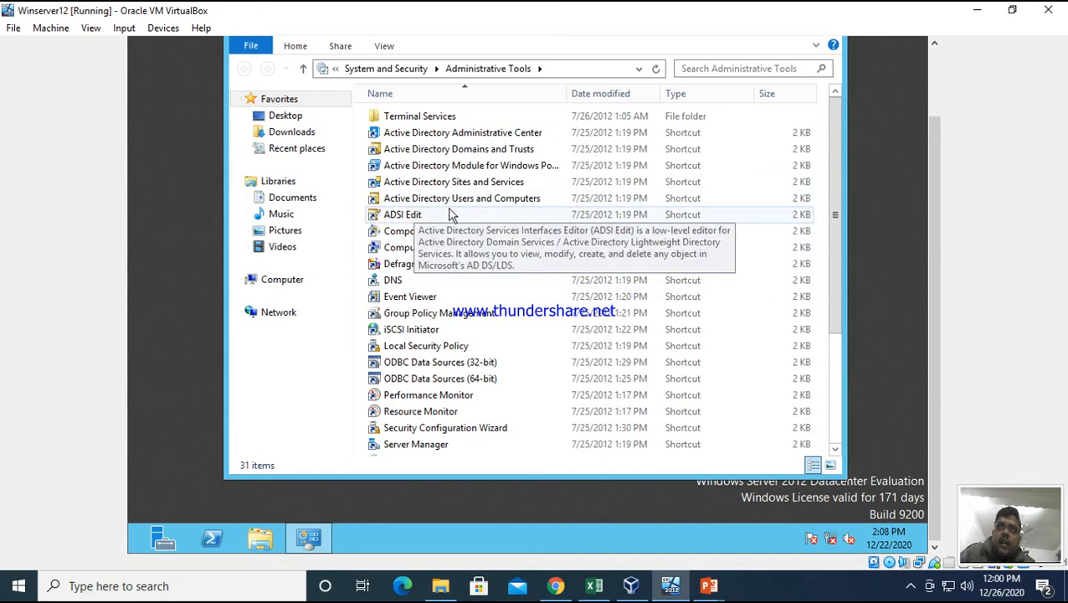
pyautogui.click(512, 206)
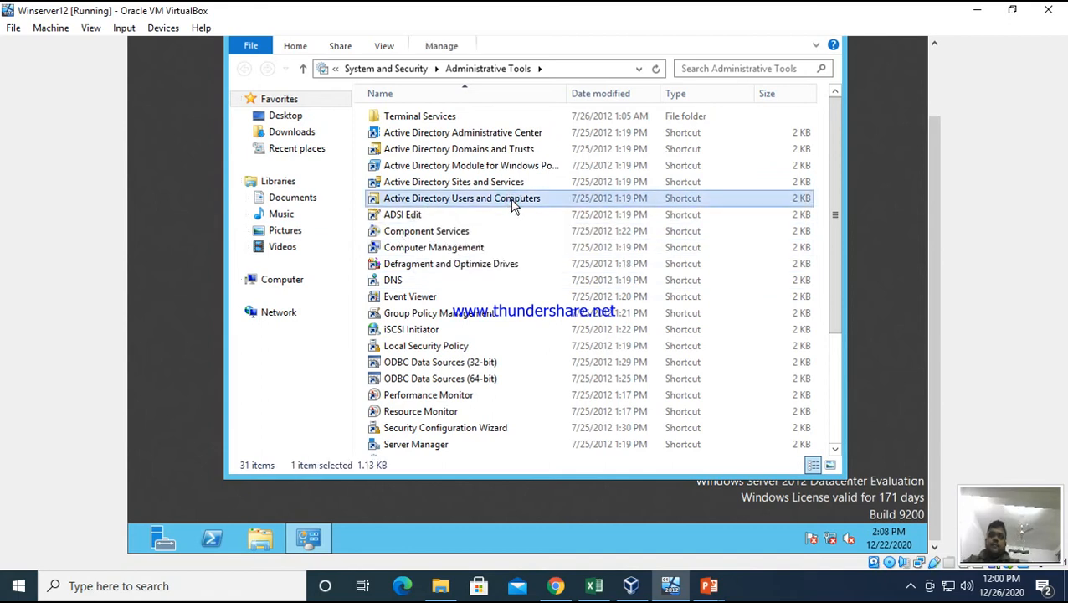
pyautogui.doubleClick(512, 204)
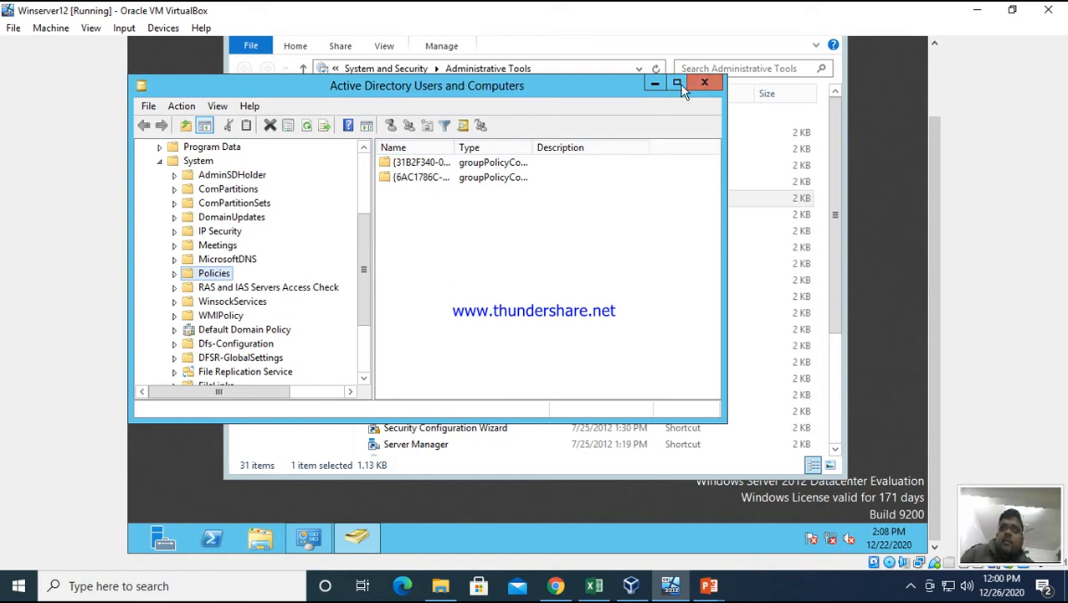
pyautogui.click(654, 83)
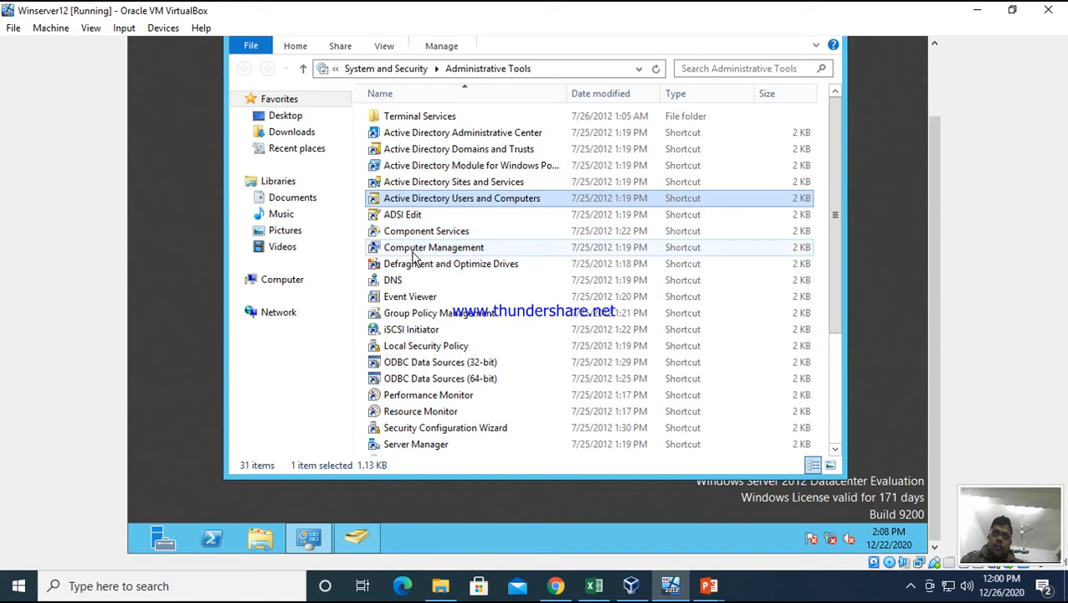
# Open Group Policy Management and expand the malik.com forest down to the policies under Group Policy Objects.
pyautogui.click(435, 314)
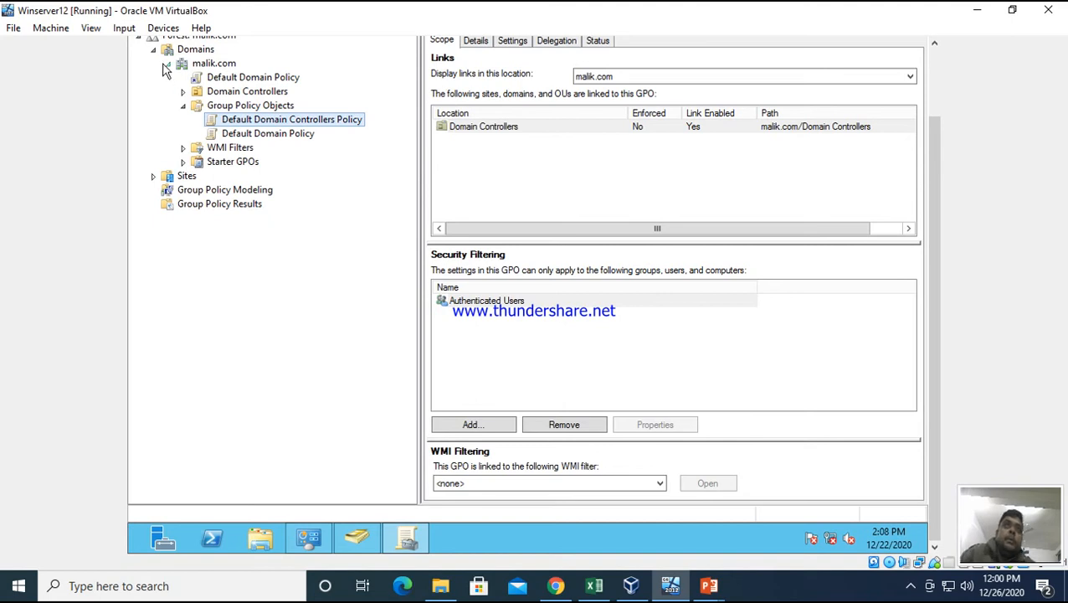
pyautogui.moveTo(942, 127); pyautogui.dragTo(932, 85)
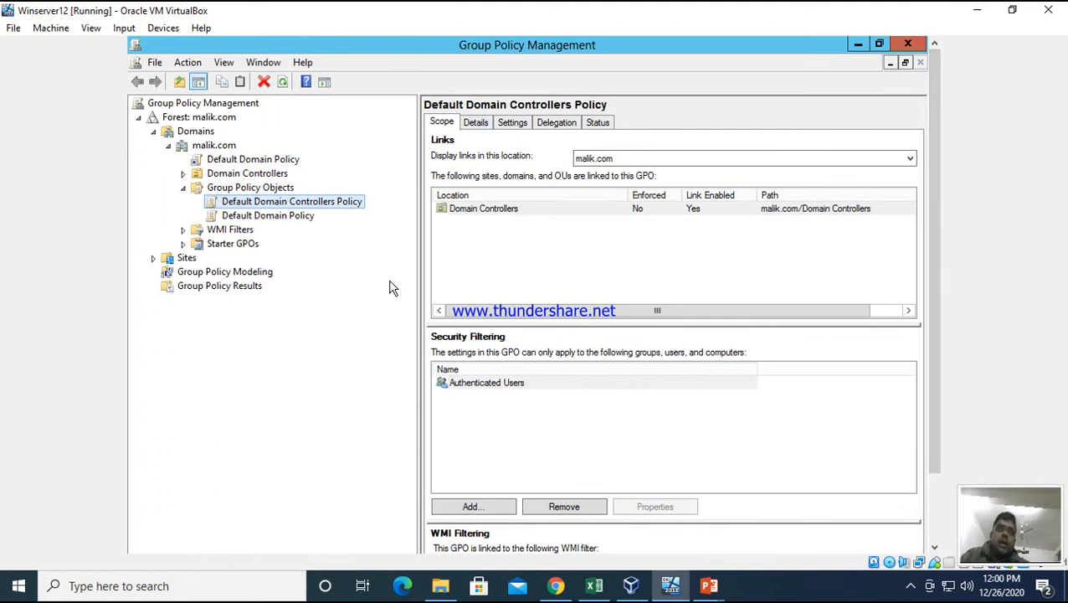
pyautogui.click(140, 120)
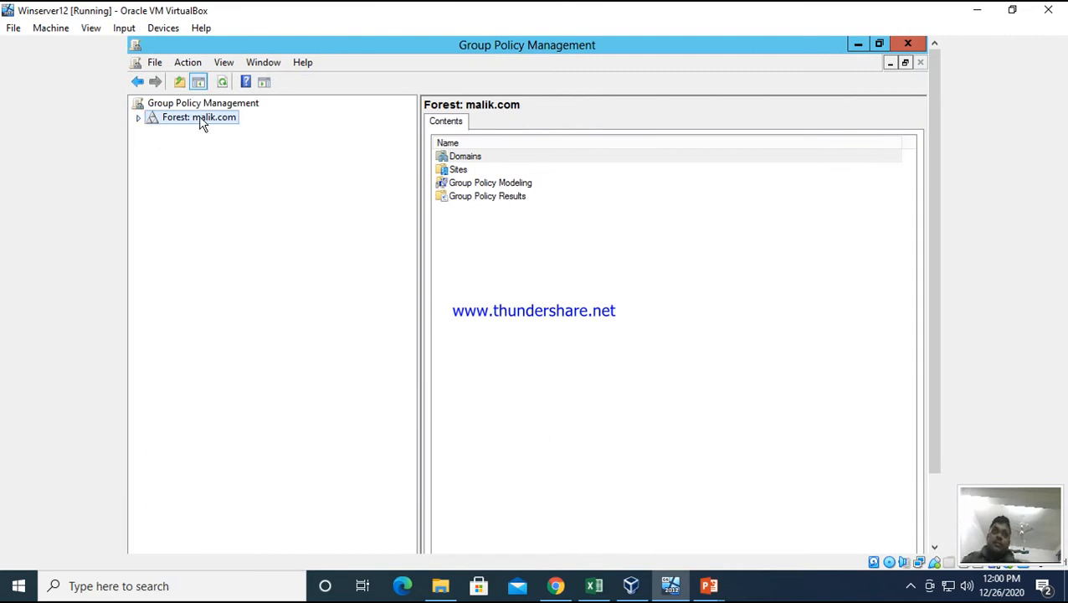
pyautogui.click(139, 120)
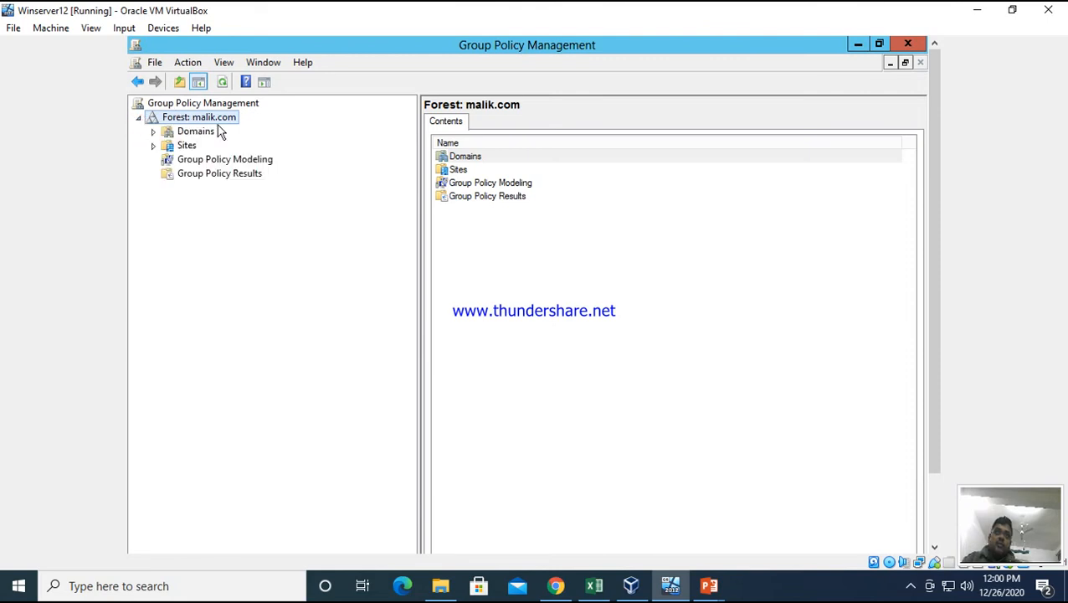
pyautogui.click(154, 132)
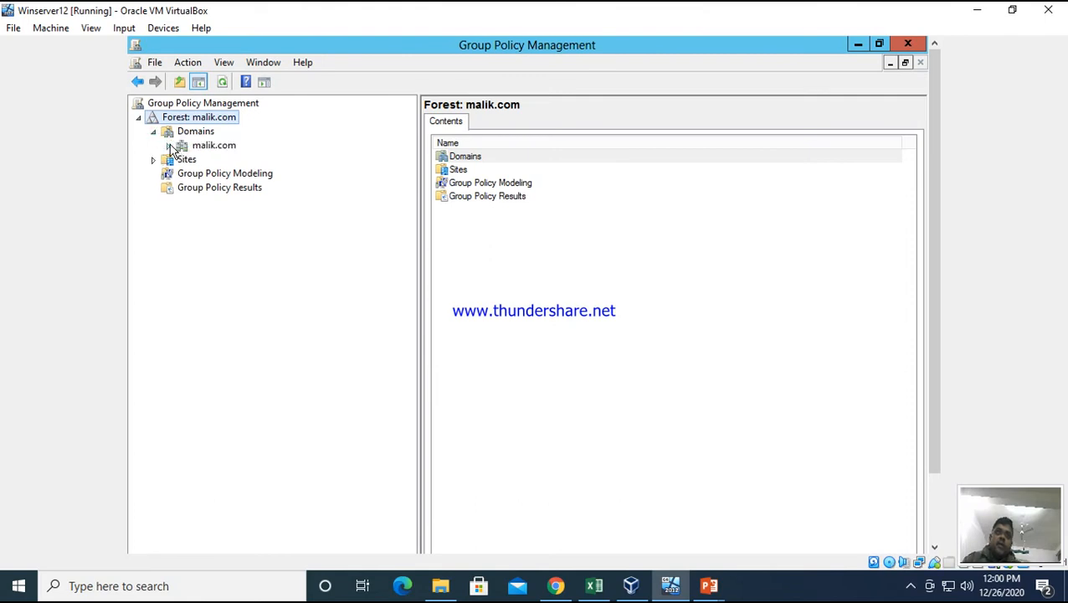
pyautogui.click(170, 146)
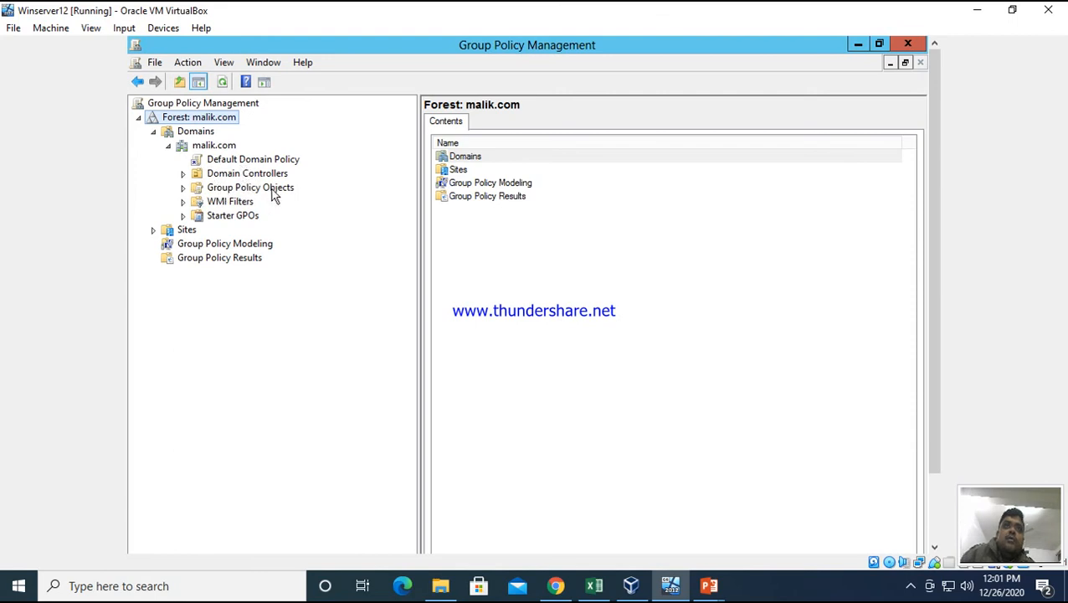
pyautogui.click(182, 188)
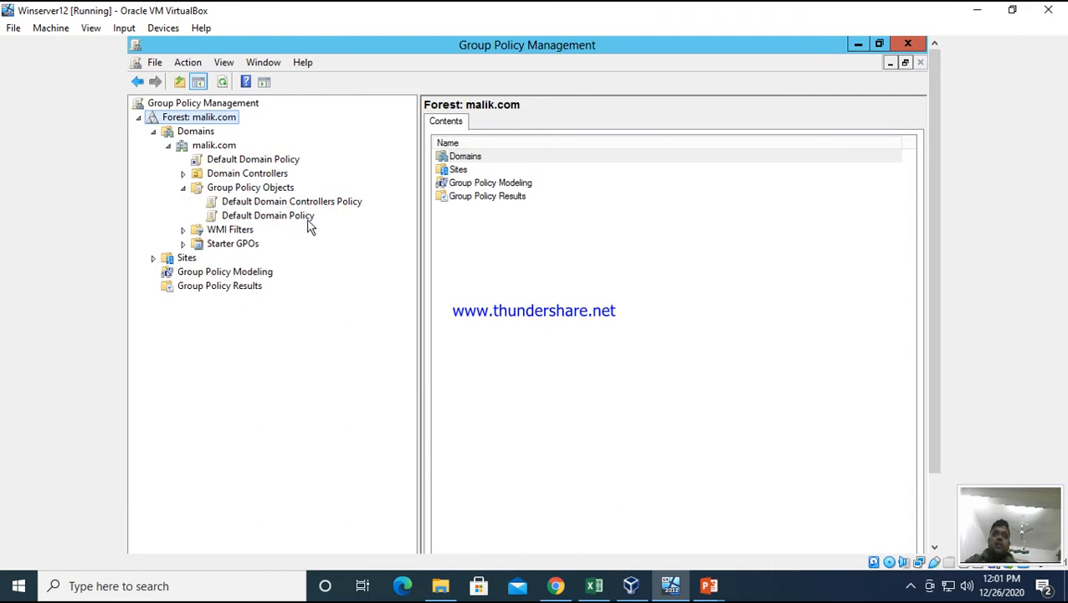
# Examine the details of the Default Domain Policy under Group Policy Objects, especially its unique ID.
pyautogui.click(278, 216)
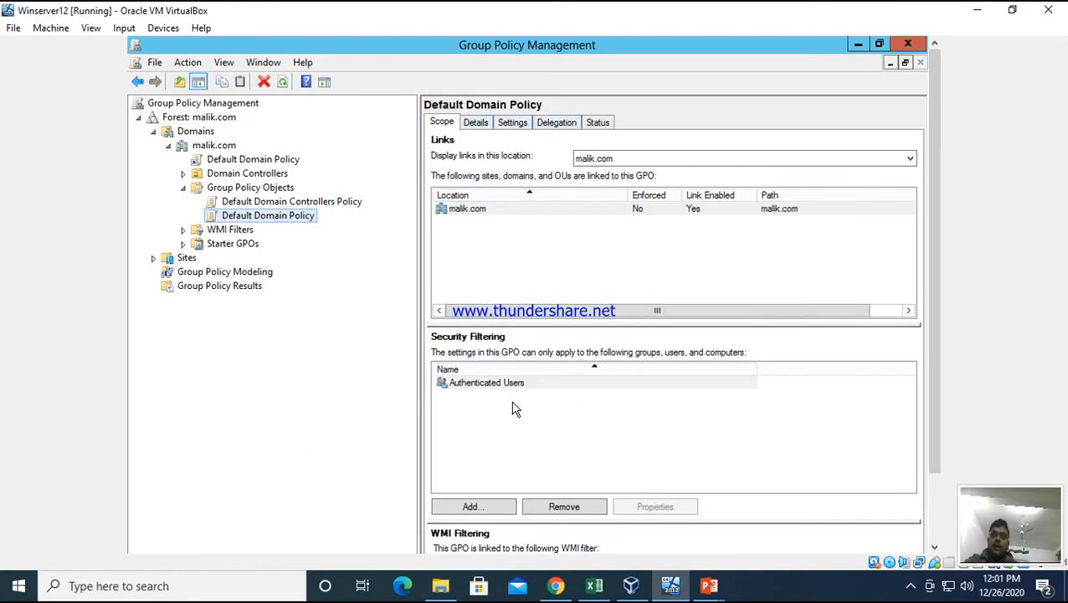
pyautogui.click(478, 125)
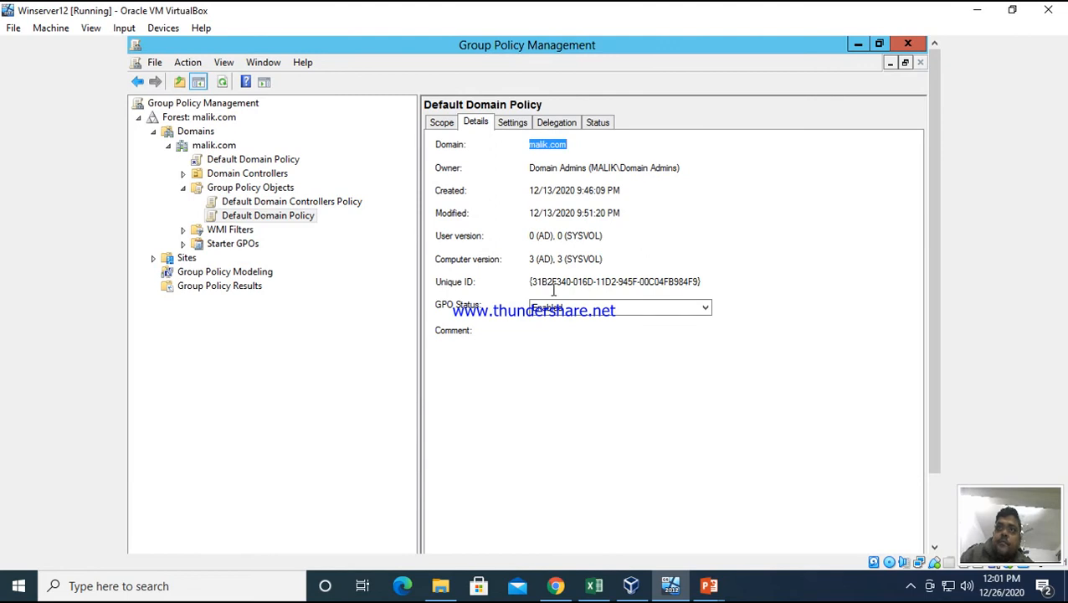
pyautogui.moveTo(532, 281); pyautogui.dragTo(730, 285)
pyautogui.click(743, 285)
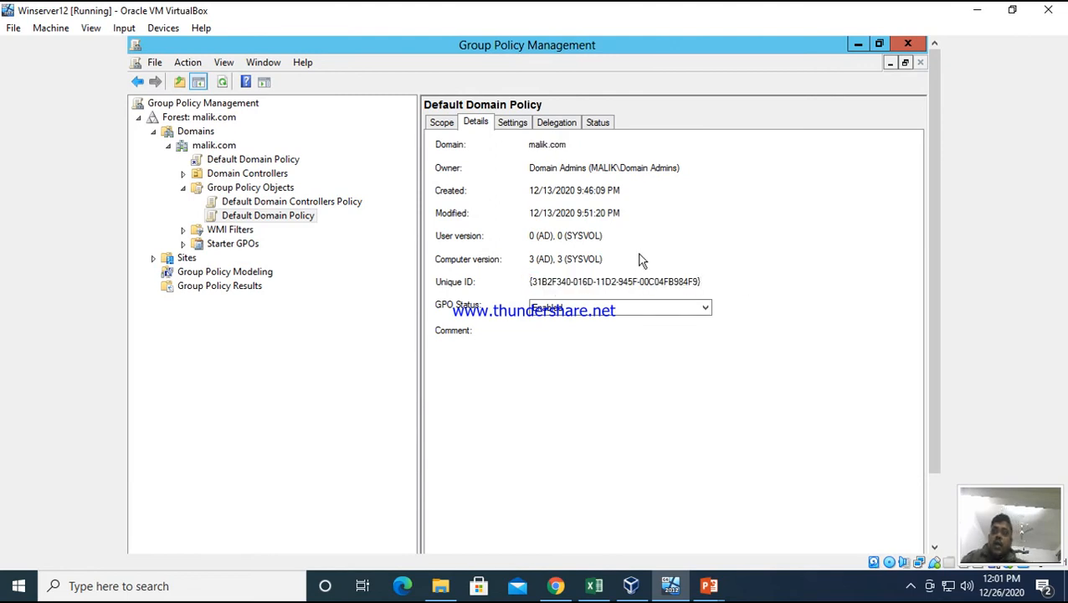
# Switch back to Active Directory Users and Computers, expand the Program Data container and maximize the window.
pyautogui.moveTo(933, 368); pyautogui.dragTo(964, 444)
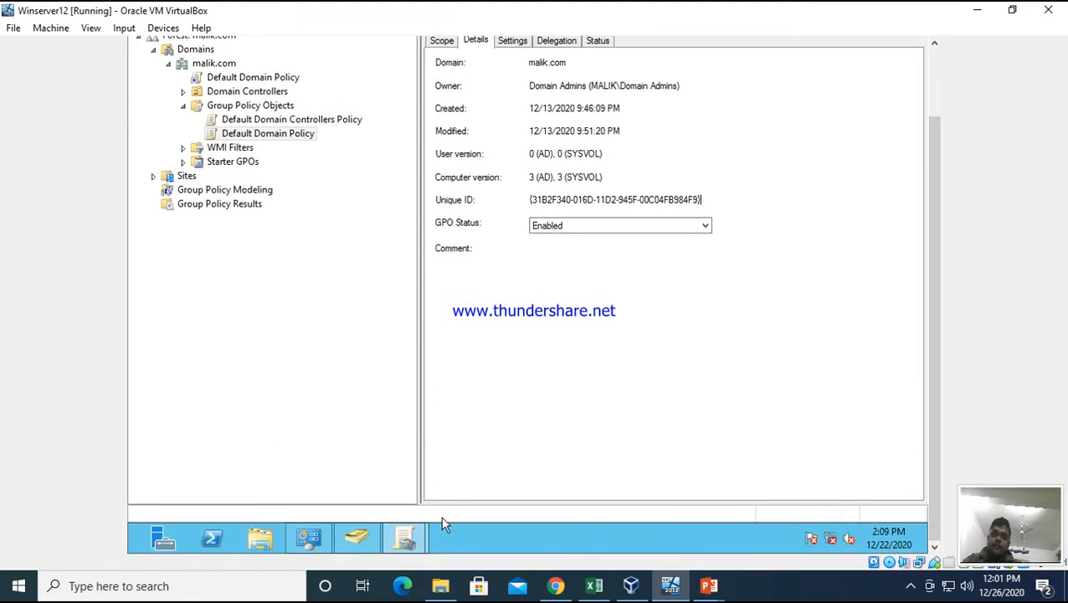
pyautogui.moveTo(417, 544)
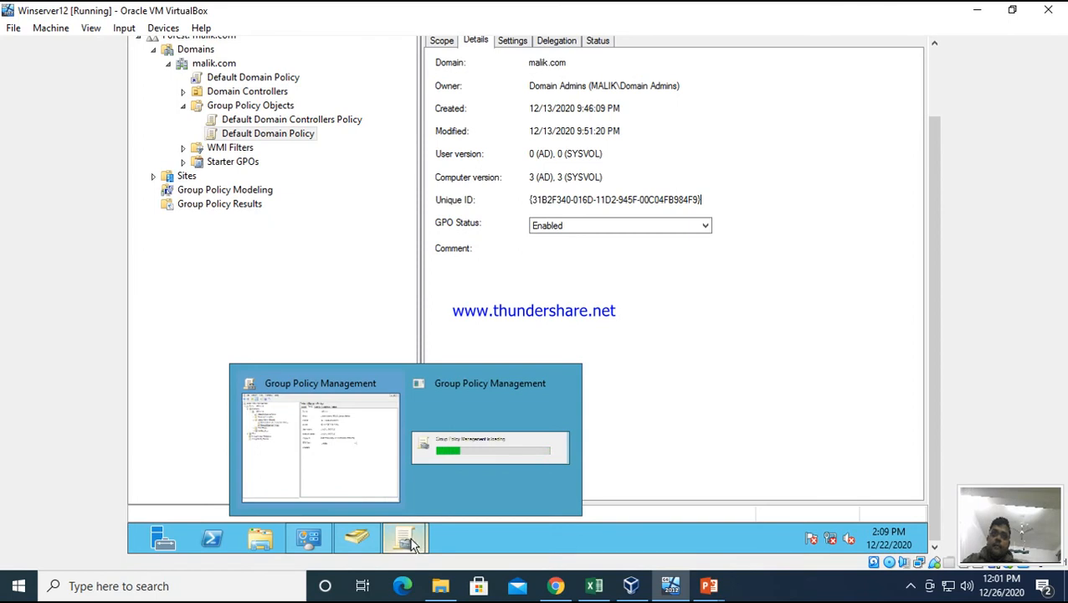
pyautogui.click(355, 538)
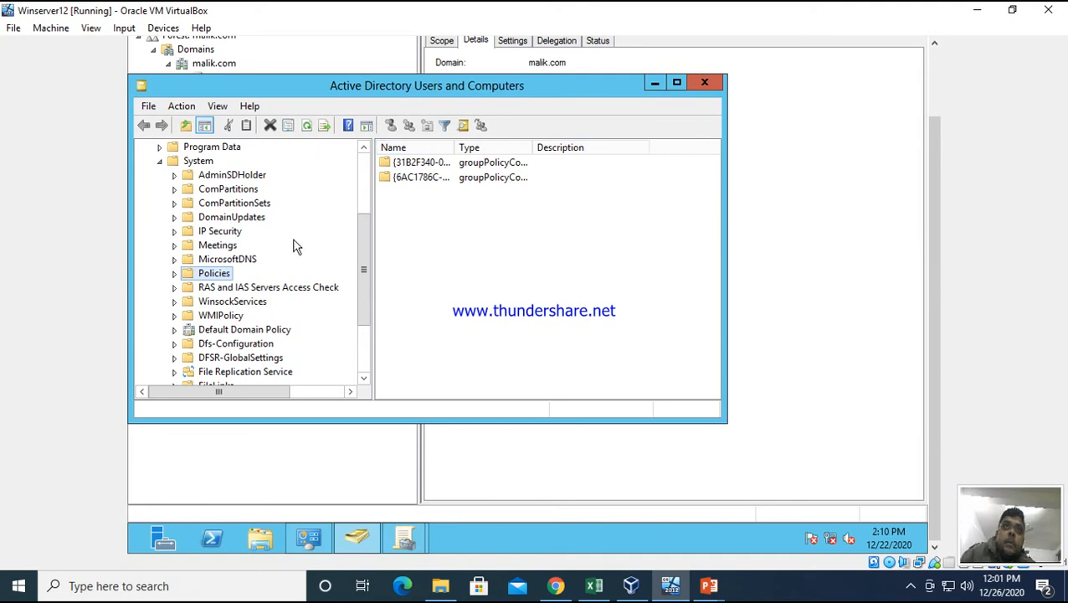
pyautogui.click(159, 149)
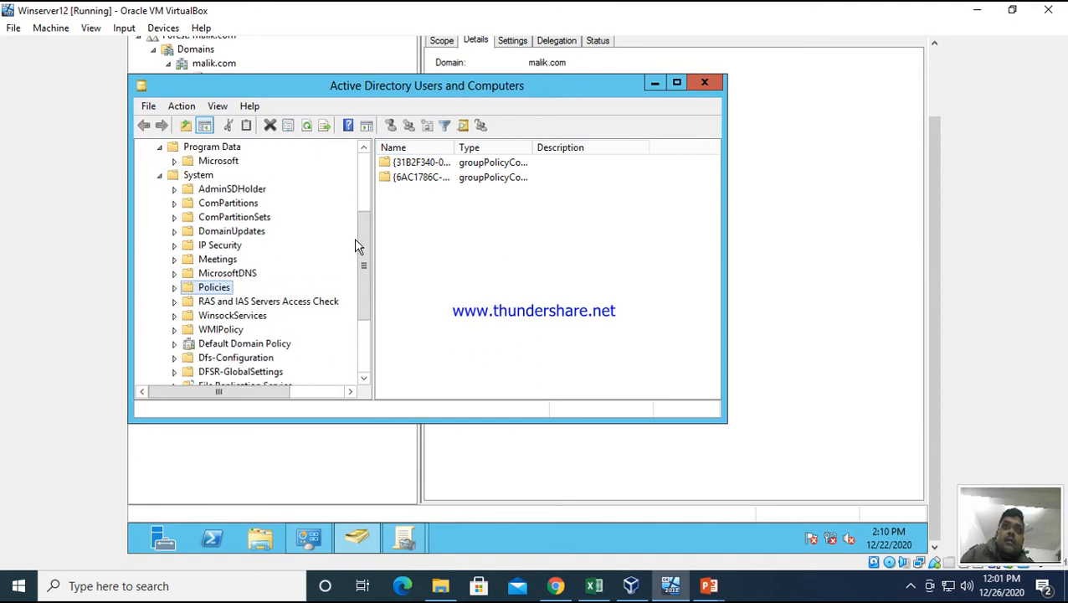
pyautogui.scroll(3, 360, 236)
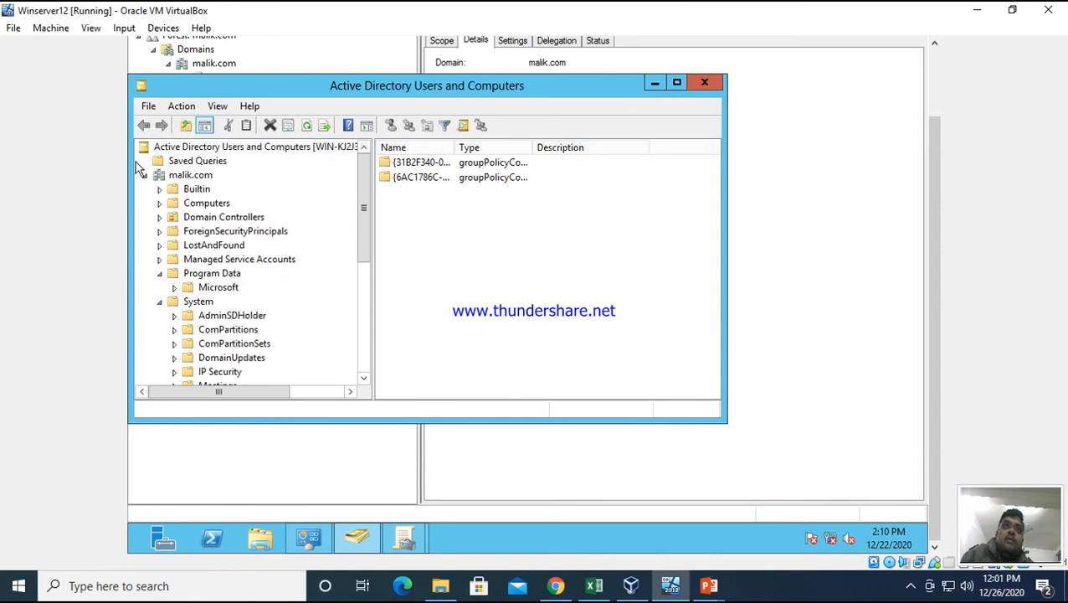
pyautogui.click(678, 83)
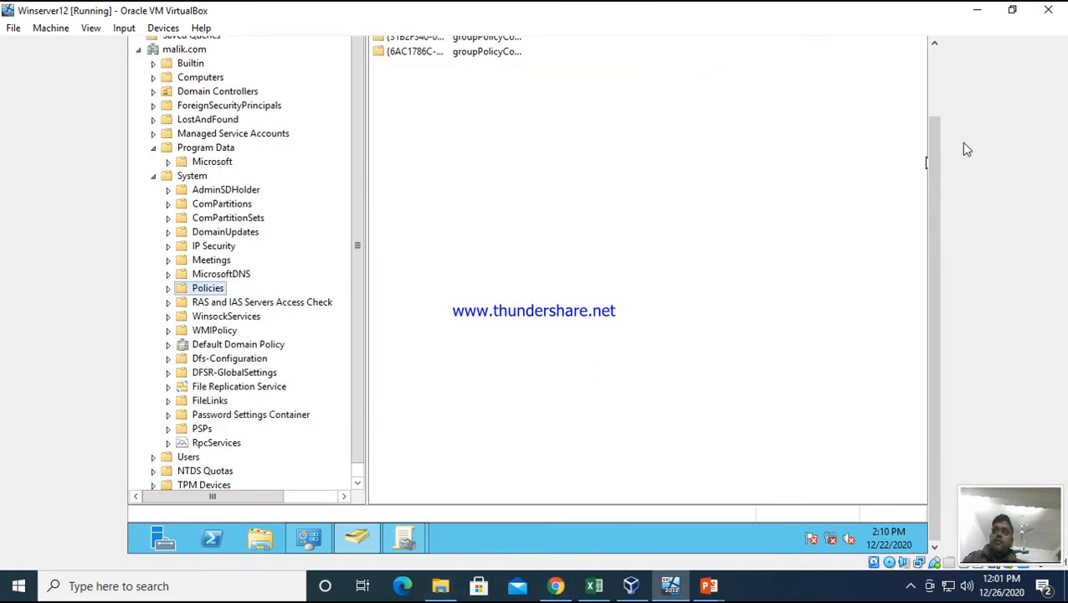
pyautogui.scroll(3, 941, 142)
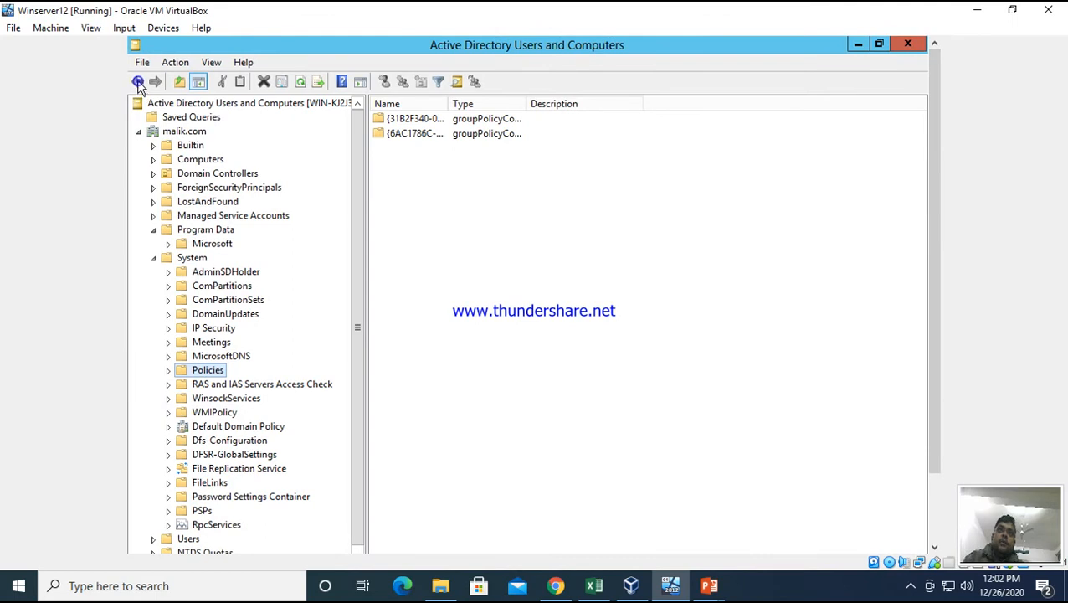
# Collapse the malik.com domain and turn off the Advanced Features view option.
pyautogui.click(139, 133)
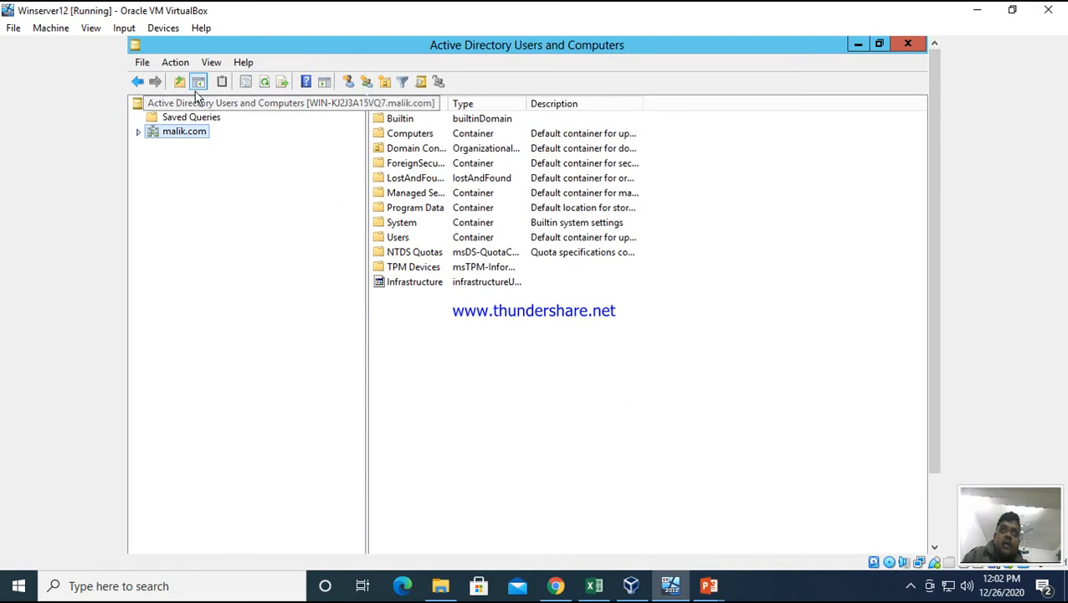
pyautogui.click(211, 63)
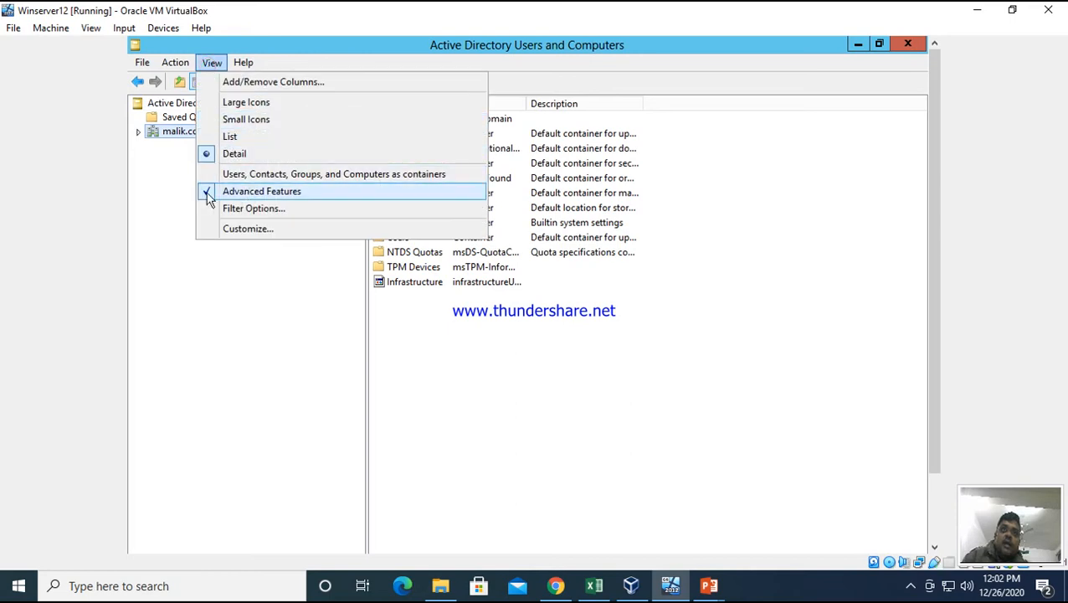
pyautogui.click(261, 192)
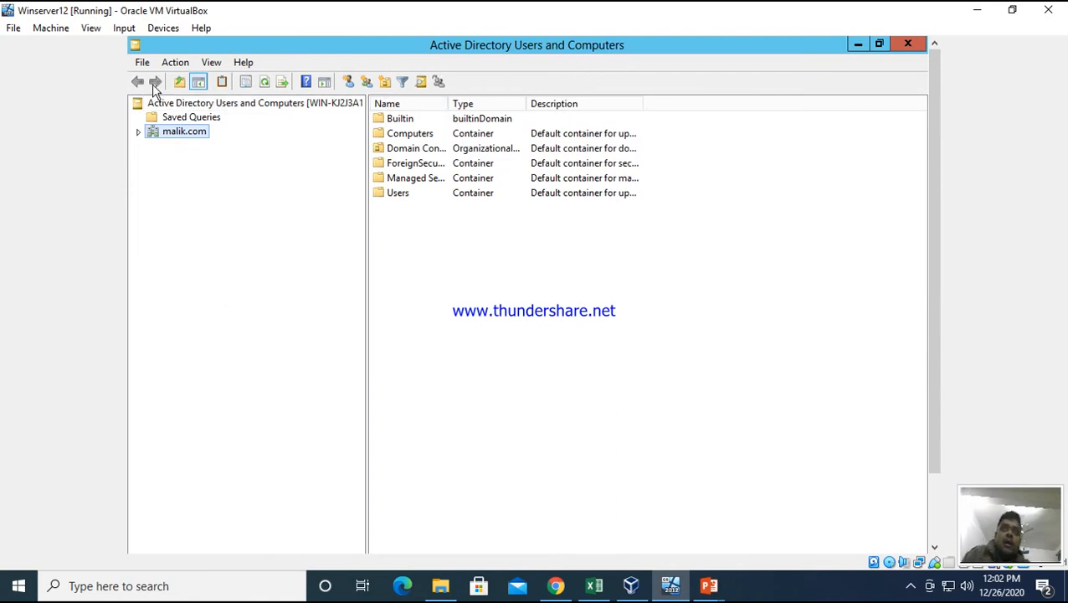
# Enable the Advanced Features view option and expand the malik.com domain to list its containers.
pyautogui.click(211, 67)
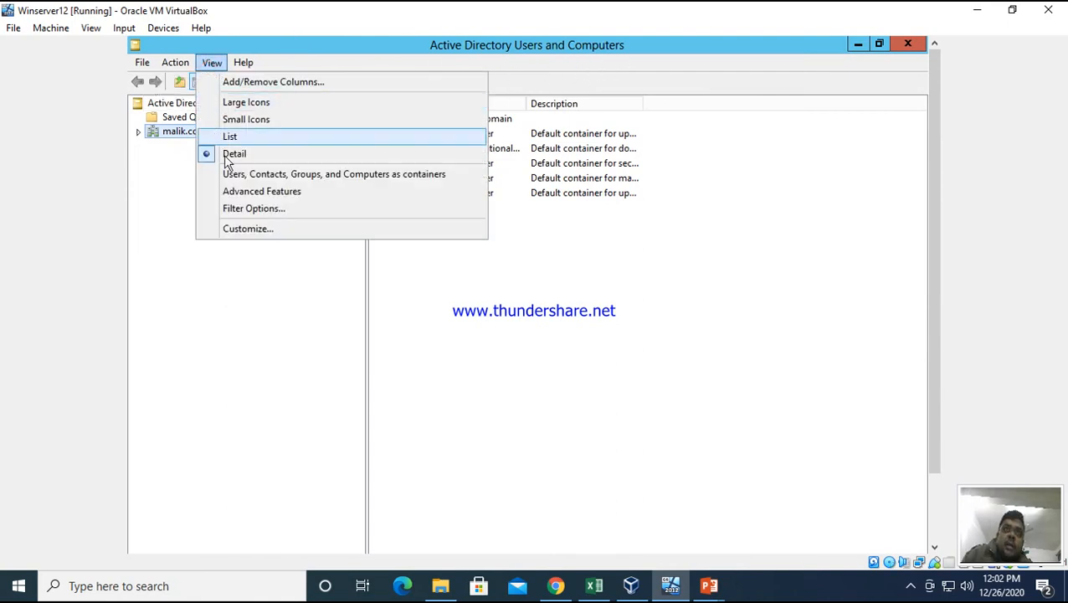
pyautogui.click(215, 199)
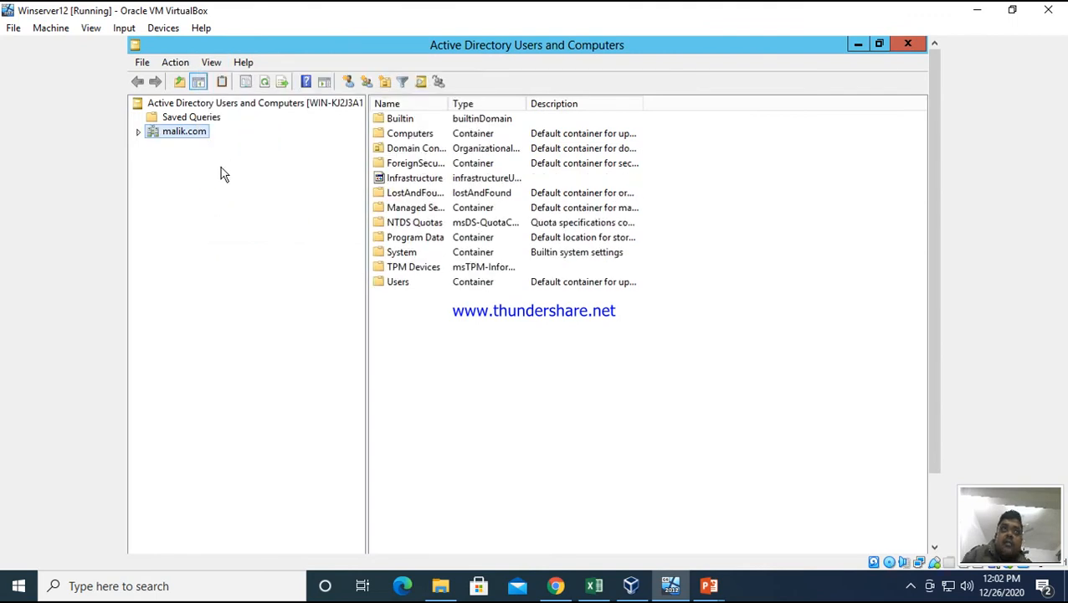
pyautogui.click(139, 132)
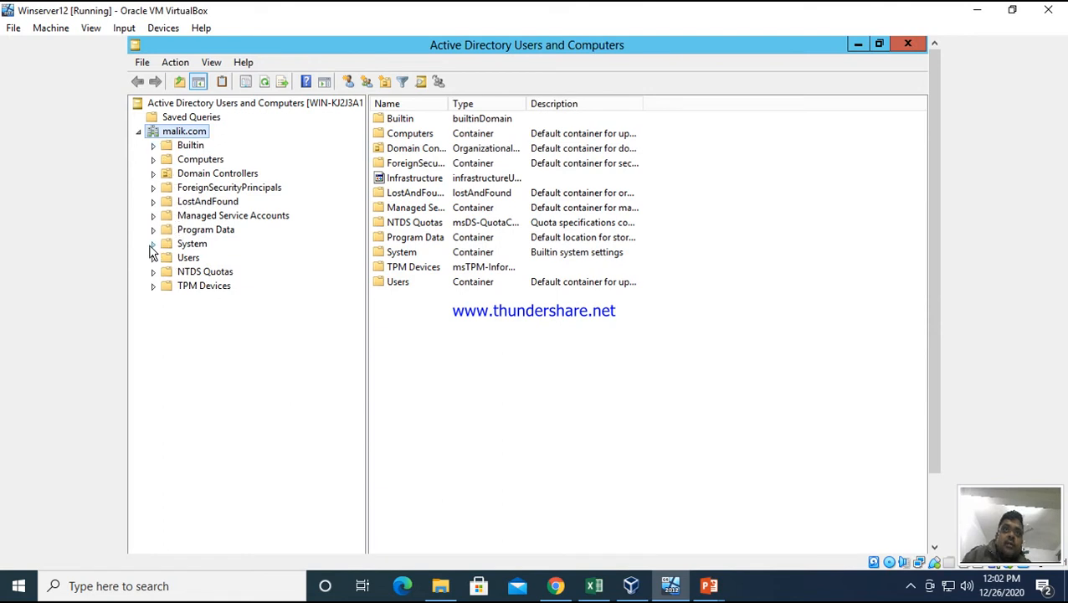
# Expand the System container under malik.com, open its Policies container and select the policy container starting with 31B2F340.
pyautogui.click(191, 248)
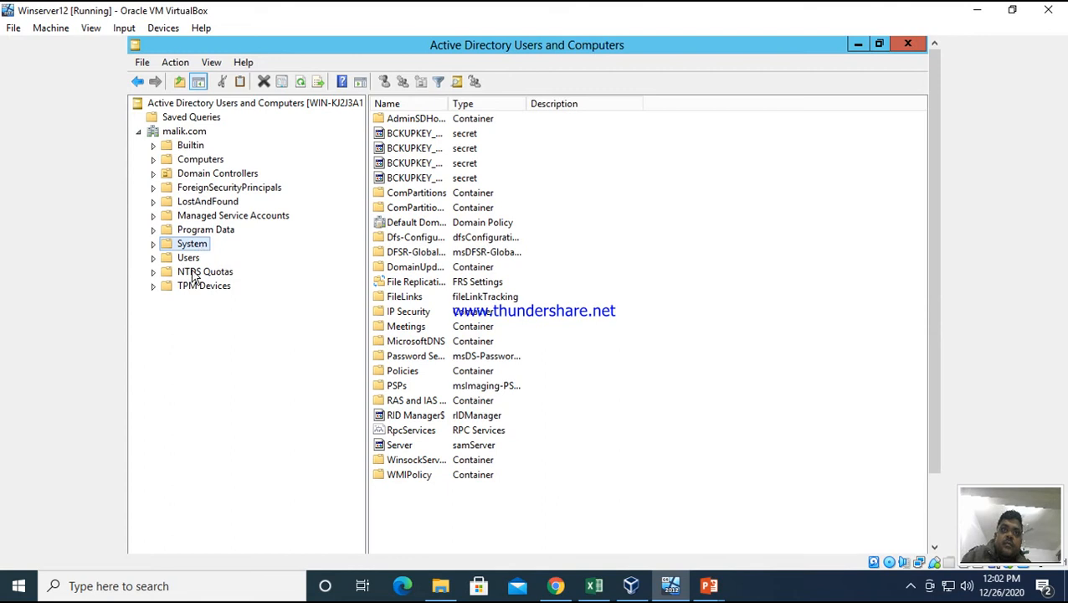
pyautogui.doubleClick(195, 244)
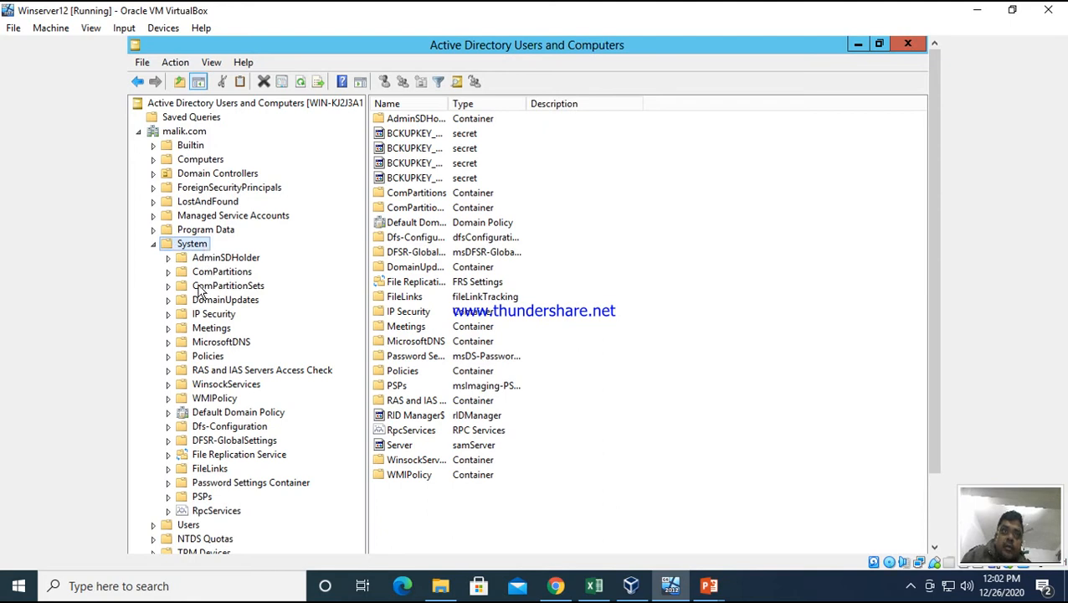
pyautogui.click(208, 357)
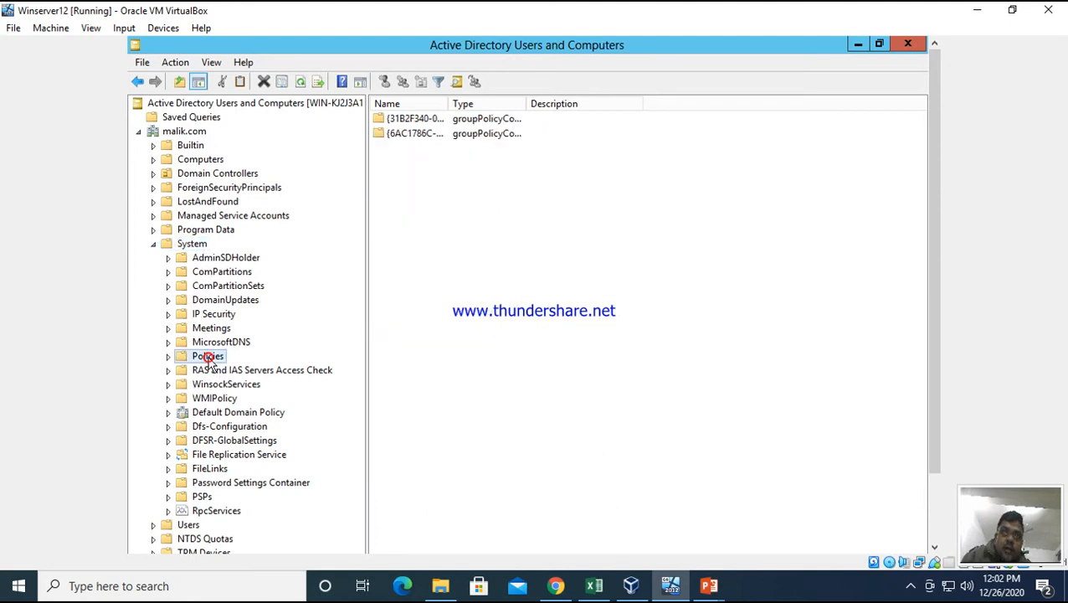
pyautogui.click(478, 118)
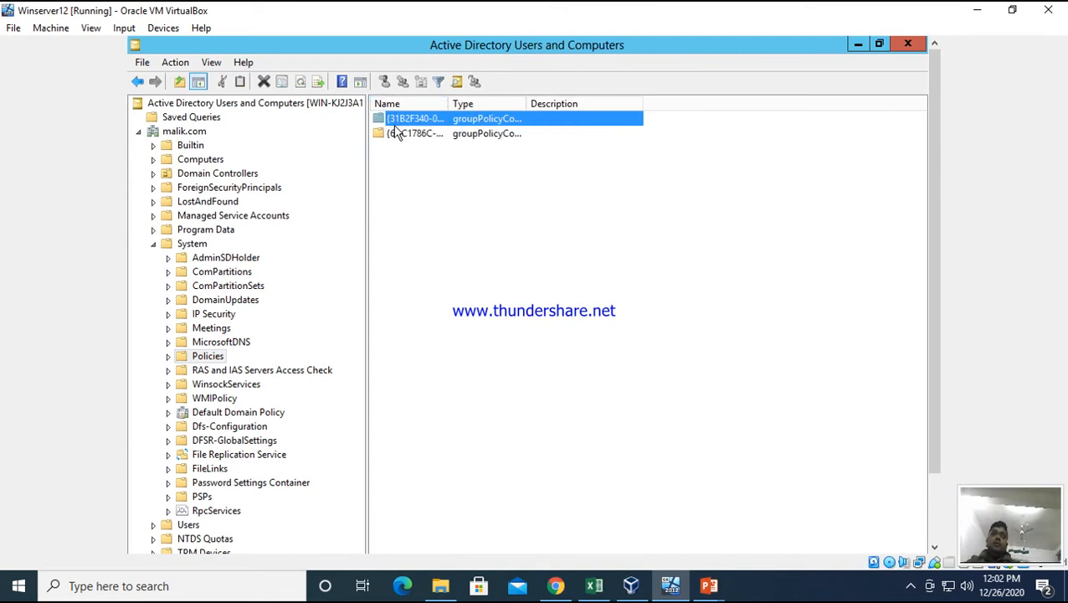
# Move the Active Directory Users and Computers window down to compare the 31B2F340 container with the Default Domain Policy's unique ID.
pyautogui.moveTo(799, 50); pyautogui.dragTo(745, 245)
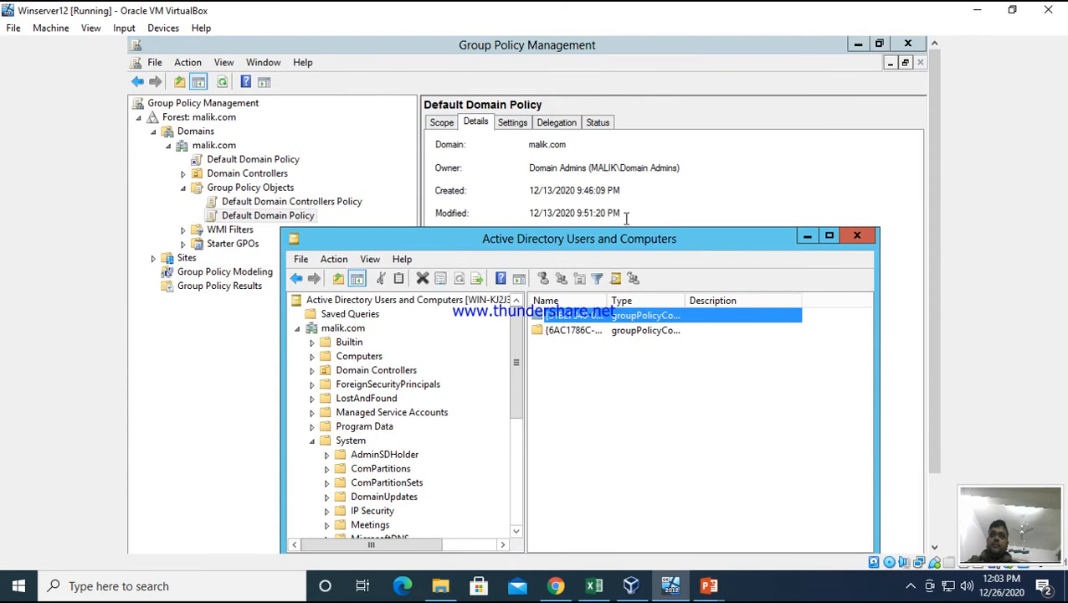
pyautogui.moveTo(676, 241); pyautogui.dragTo(664, 338)
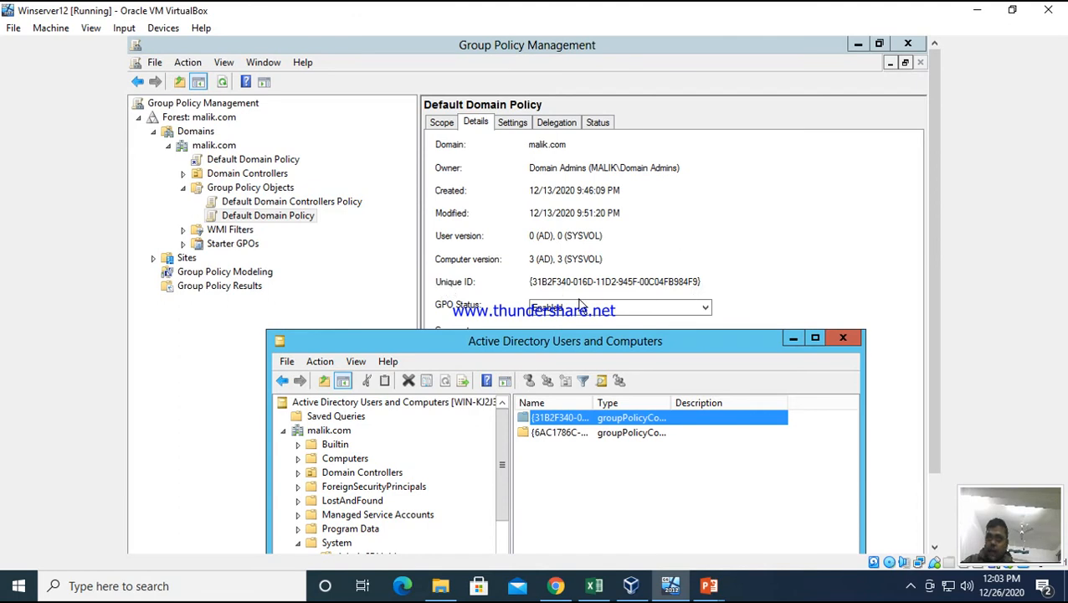
pyautogui.click(555, 428)
pyautogui.click(552, 417)
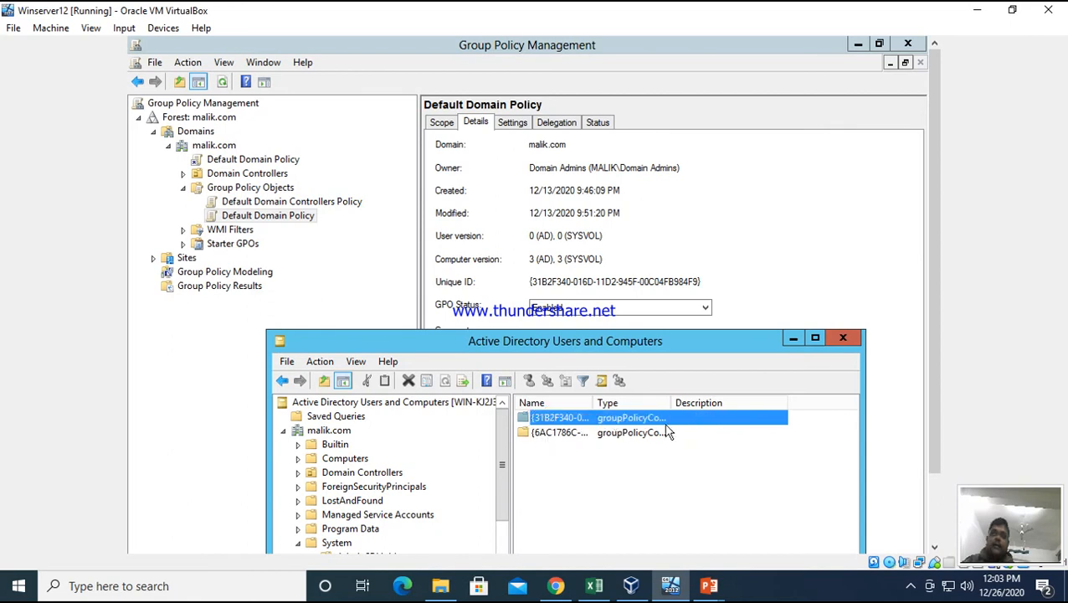
pyautogui.moveTo(656, 356)
pyautogui.mouseDown()
pyautogui.moveTo(621, 283)
pyautogui.moveTo(646, 342)
pyautogui.mouseUp()
# Switch to Group Policy Management and create a GPO named Group Policy Object 1 under Group Policy Objects, without a source starter GPO.
pyautogui.click(831, 326)
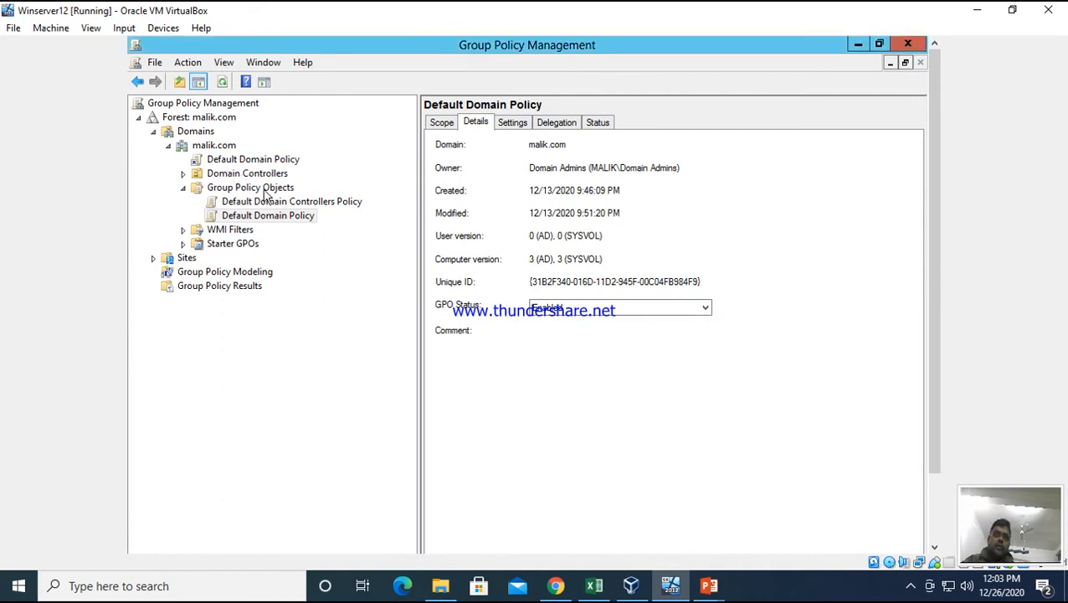
pyautogui.rightClick(266, 190)
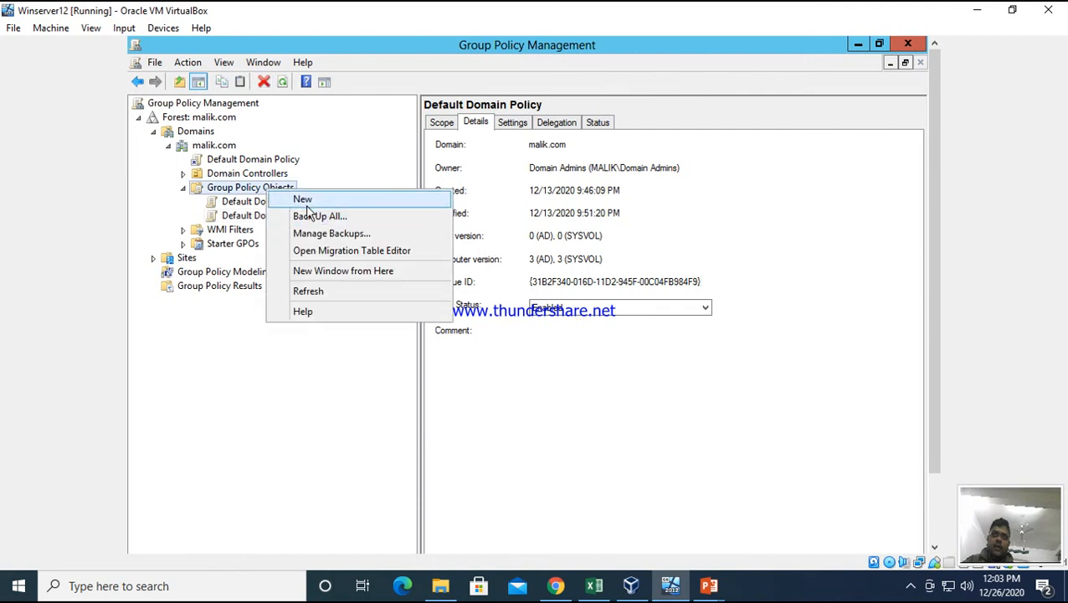
pyautogui.click(305, 201)
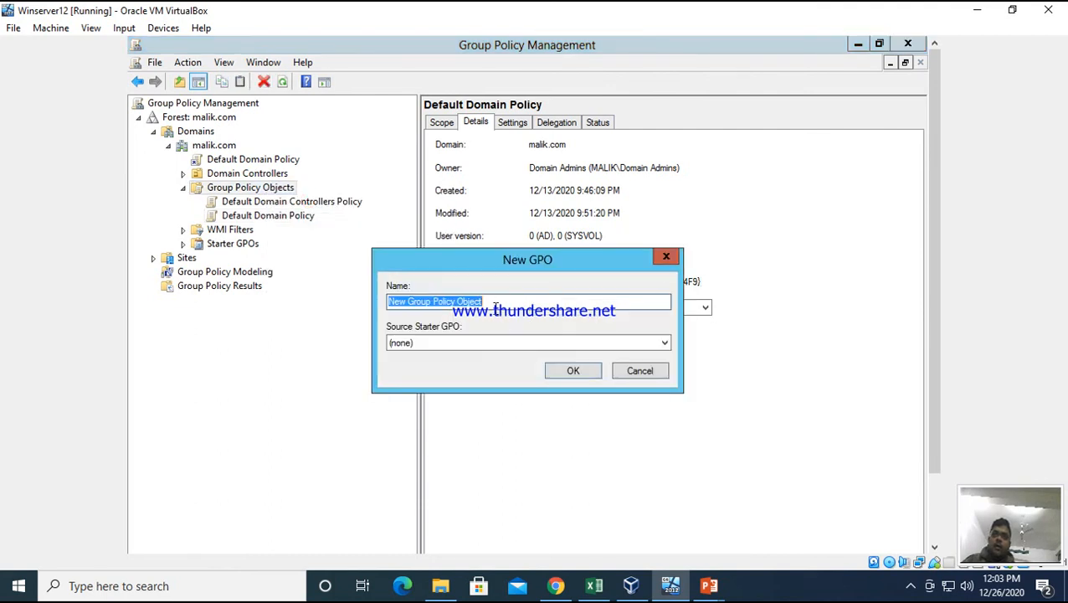
pyautogui.click(488, 301)
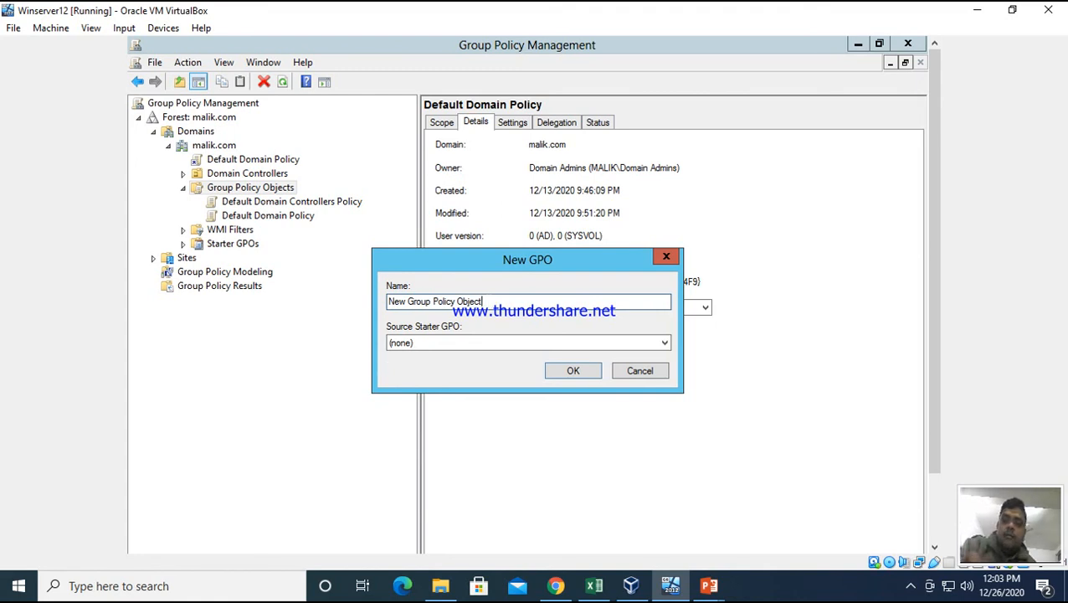
pyautogui.write('1')
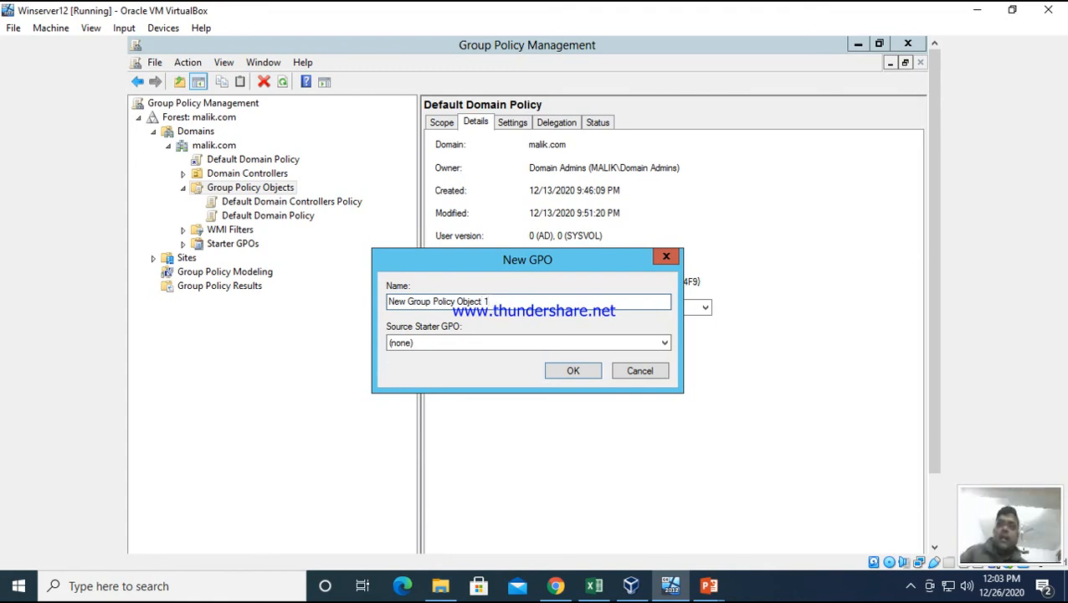
pyautogui.click(406, 301)
pyautogui.press('BackSpace')
pyautogui.press('BackSpace')
pyautogui.press('BackSpace')
pyautogui.press('BackSpace')
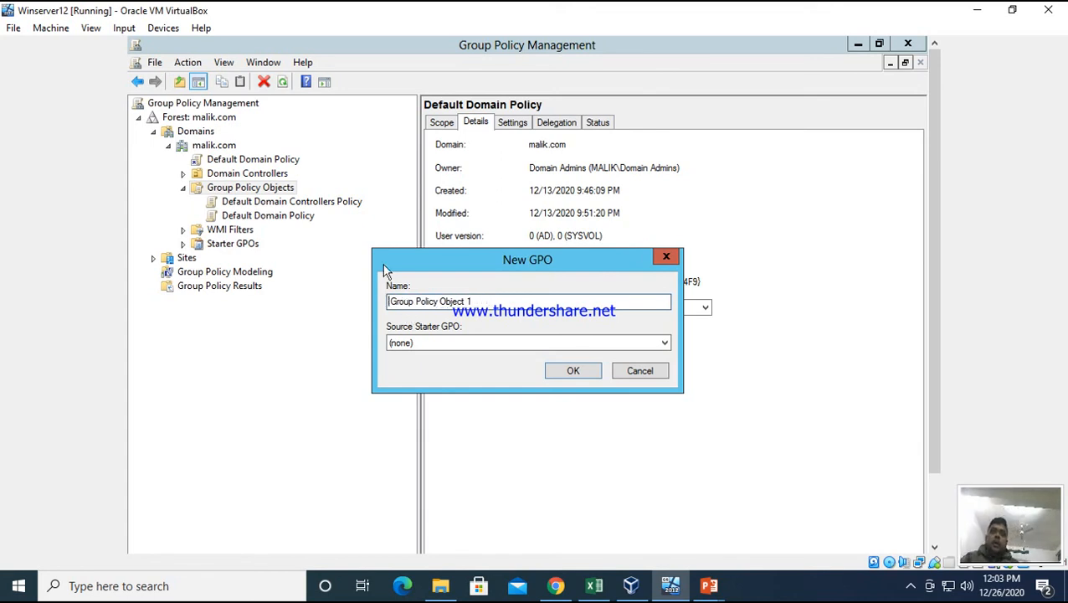
pyautogui.click(562, 378)
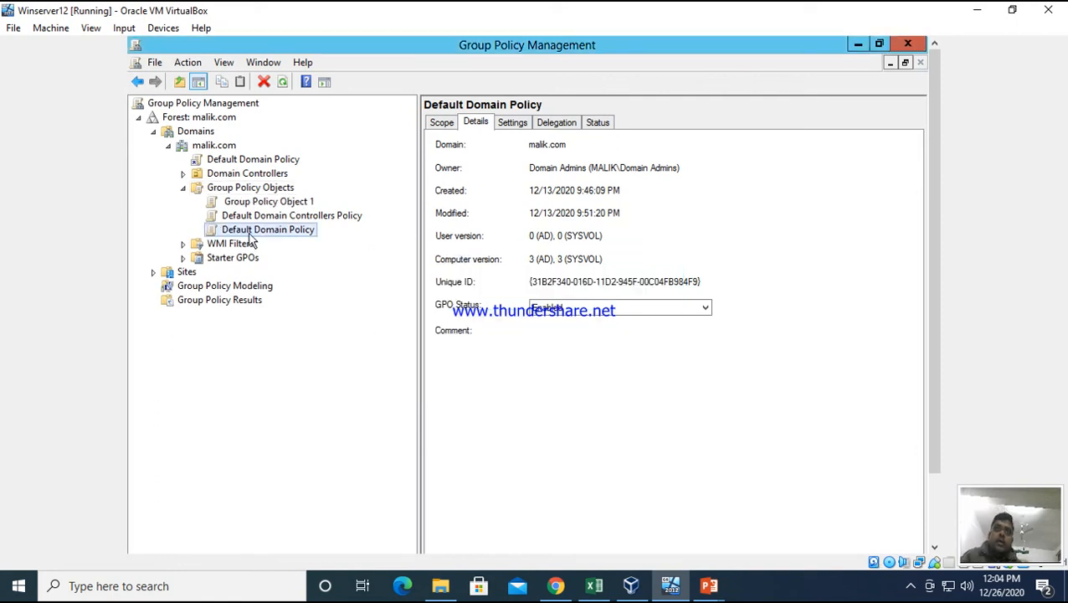
pyautogui.rightClick(568, 392)
pyautogui.click(505, 459)
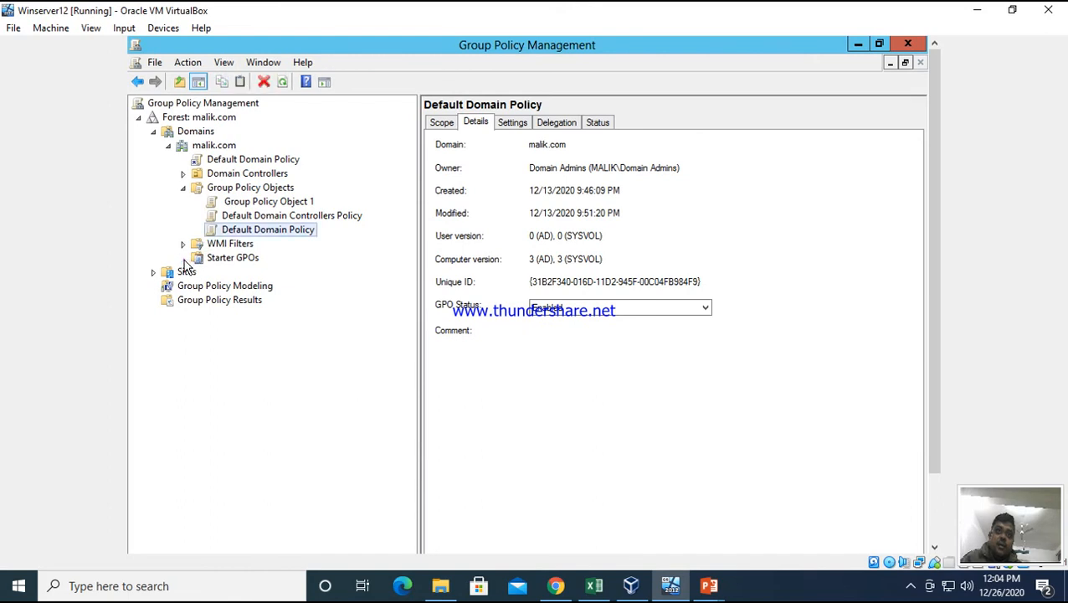
# Create the Starter GPOs folder for the malik.com domain.
pyautogui.click(242, 259)
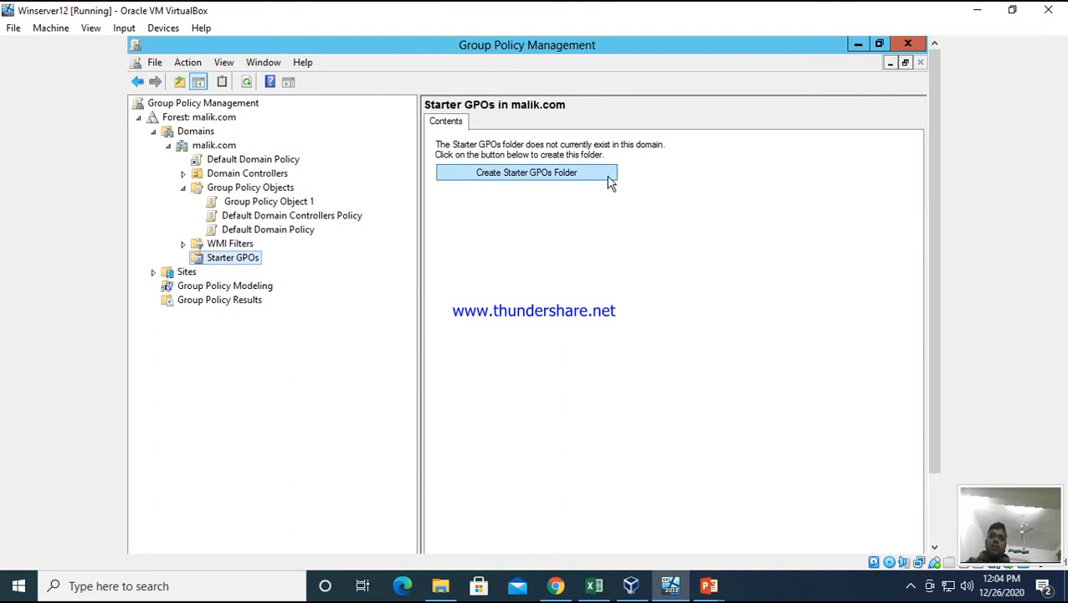
pyautogui.click(563, 174)
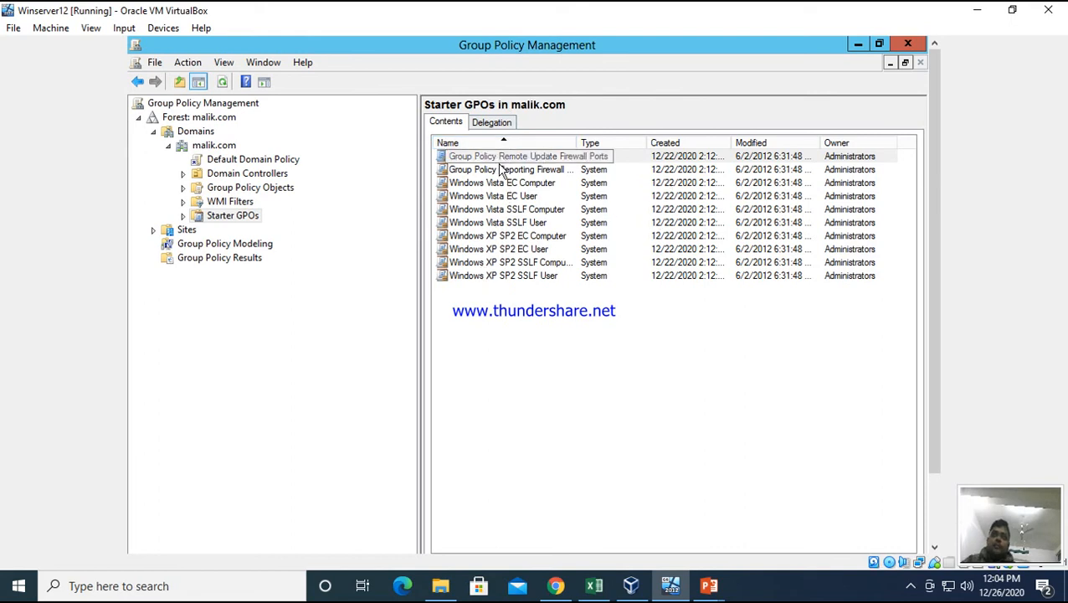
pyautogui.click(232, 219)
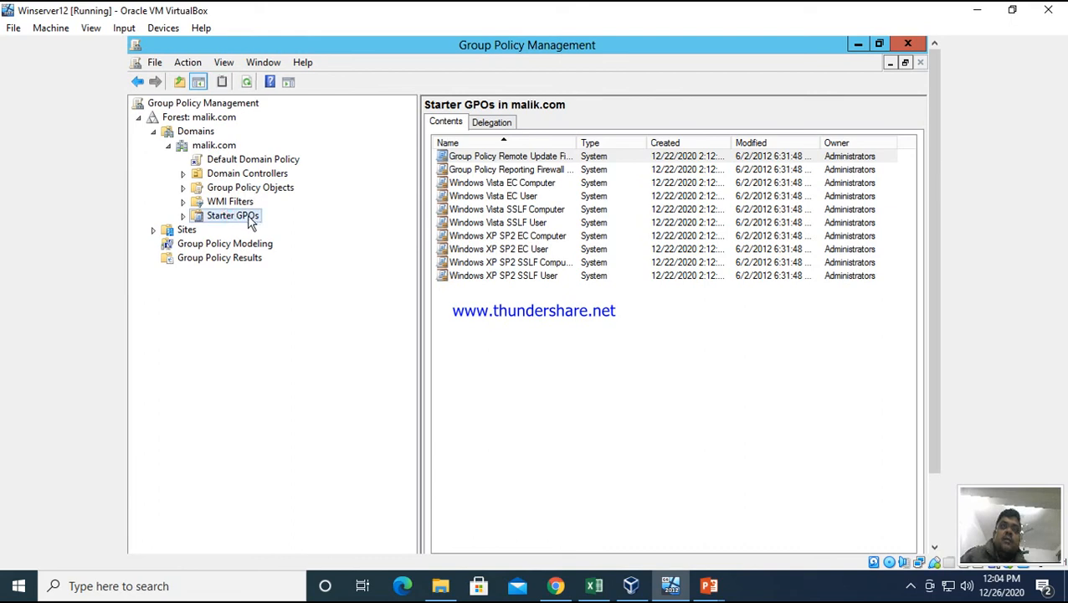
pyautogui.rightClick(247, 220)
pyautogui.click(292, 229)
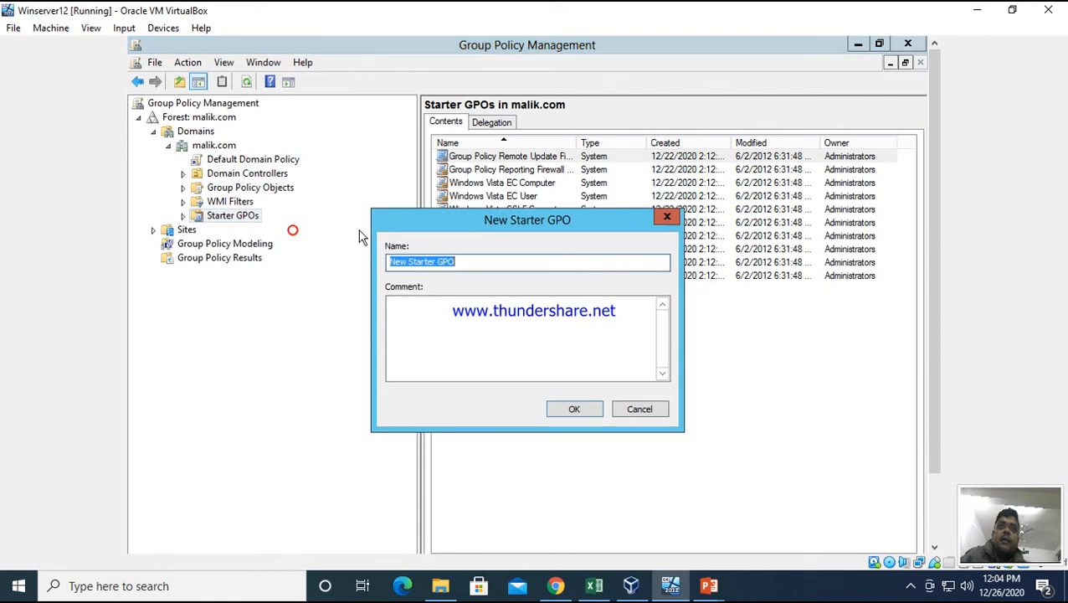
pyautogui.click(654, 412)
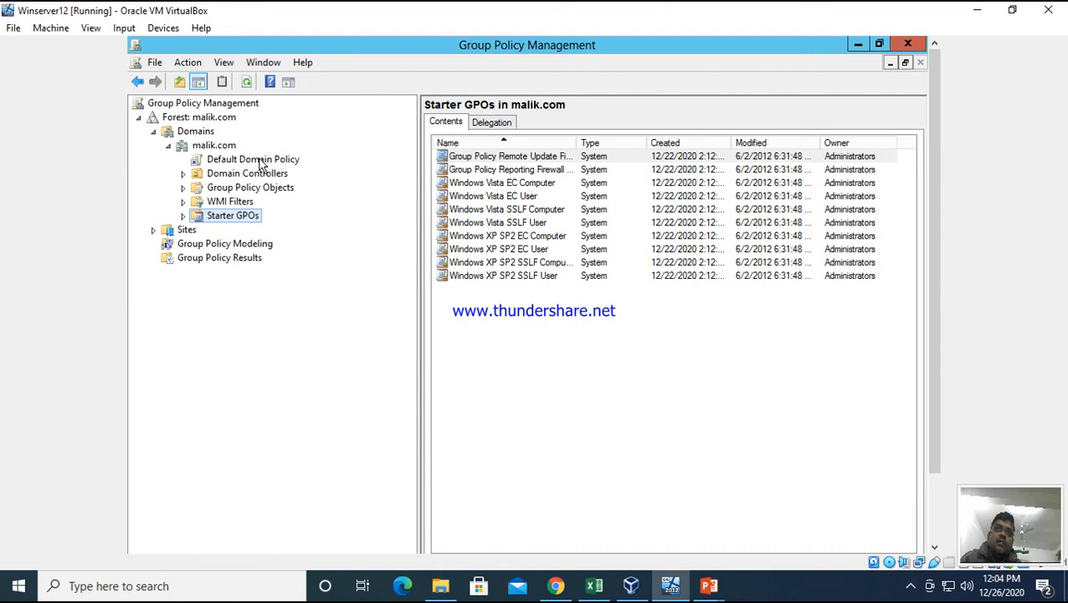
# Start a new GPO under Group Policy Objects to review the available source starter GPOs, and cancel it.
pyautogui.rightClick(249, 191)
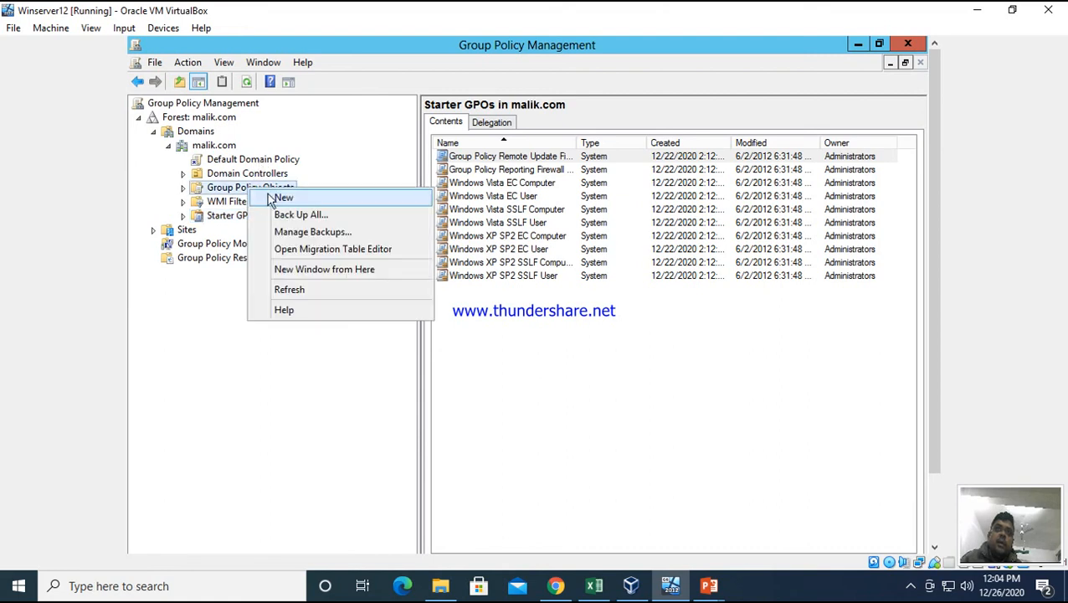
pyautogui.click(283, 198)
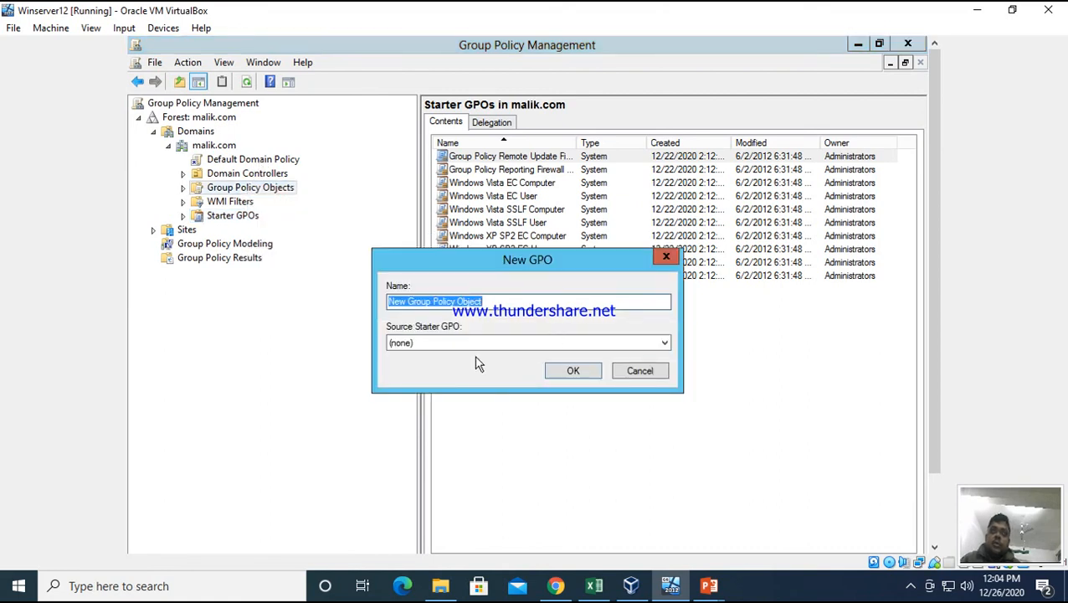
pyautogui.click(423, 343)
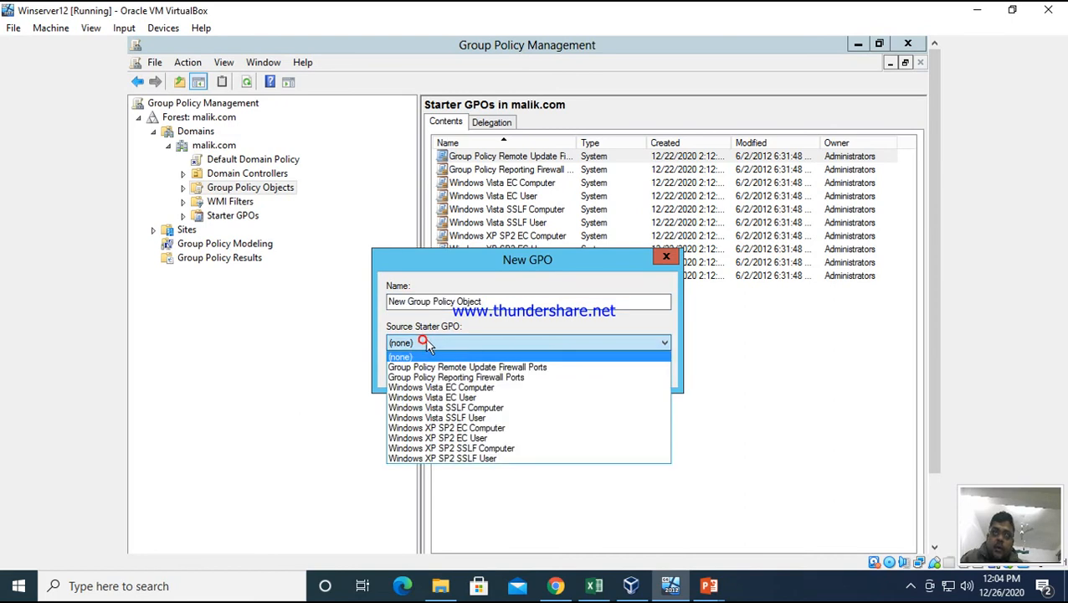
pyautogui.click(664, 343)
pyautogui.click(664, 344)
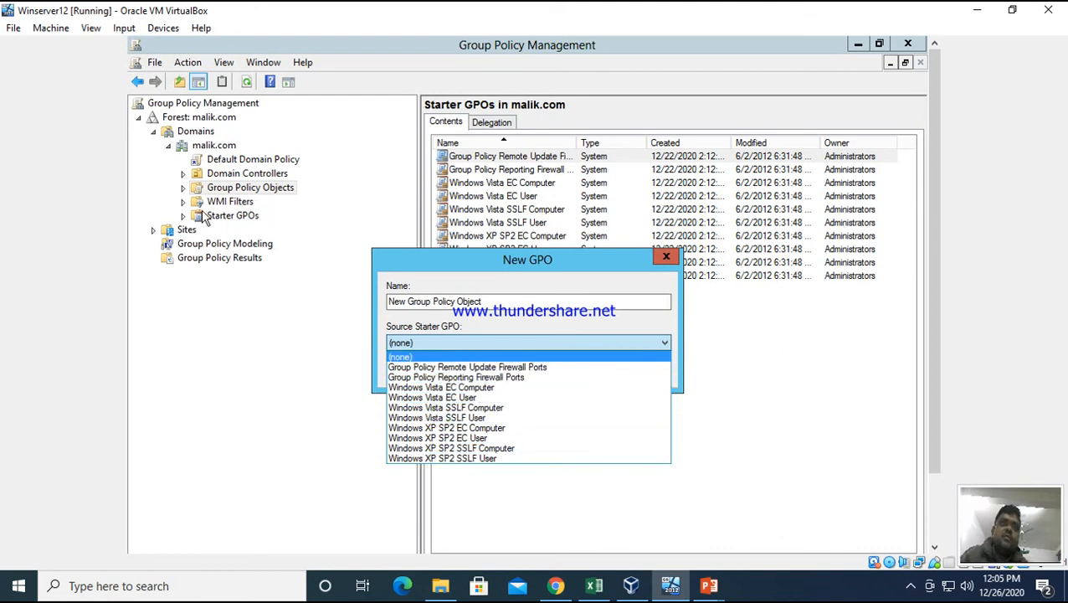
pyautogui.click(188, 192)
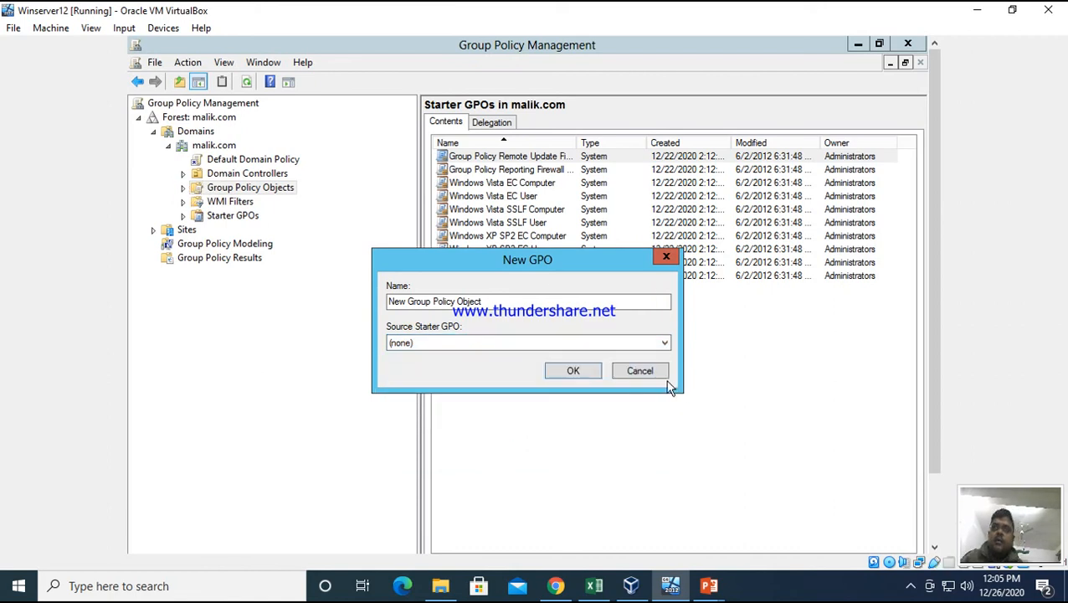
pyautogui.click(643, 369)
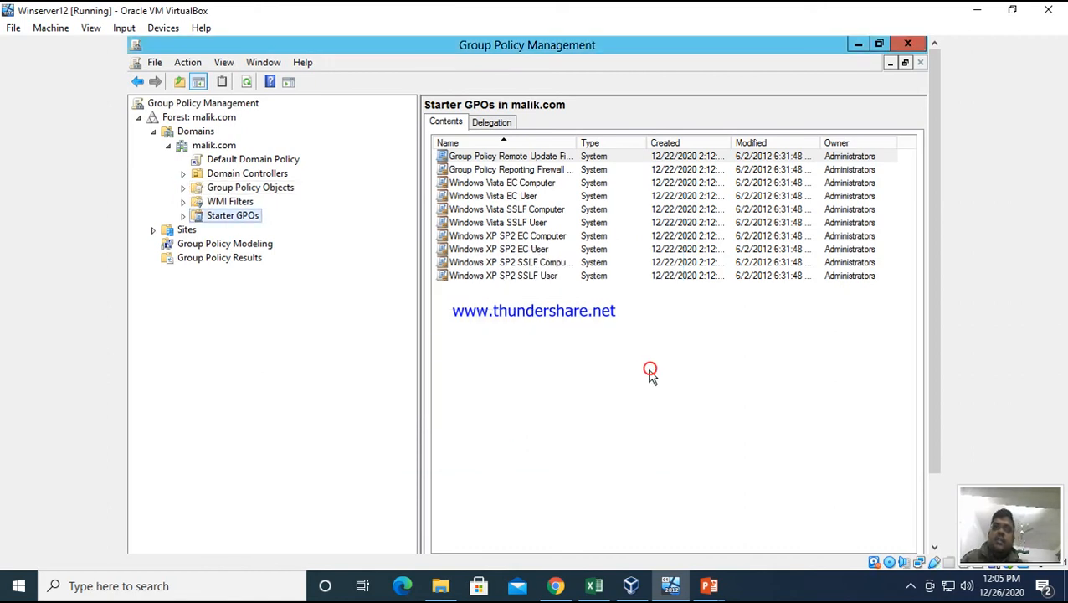
# Expand Group Policy Objects and examine the details and available actions of Group Policy Object 1.
pyautogui.click(183, 188)
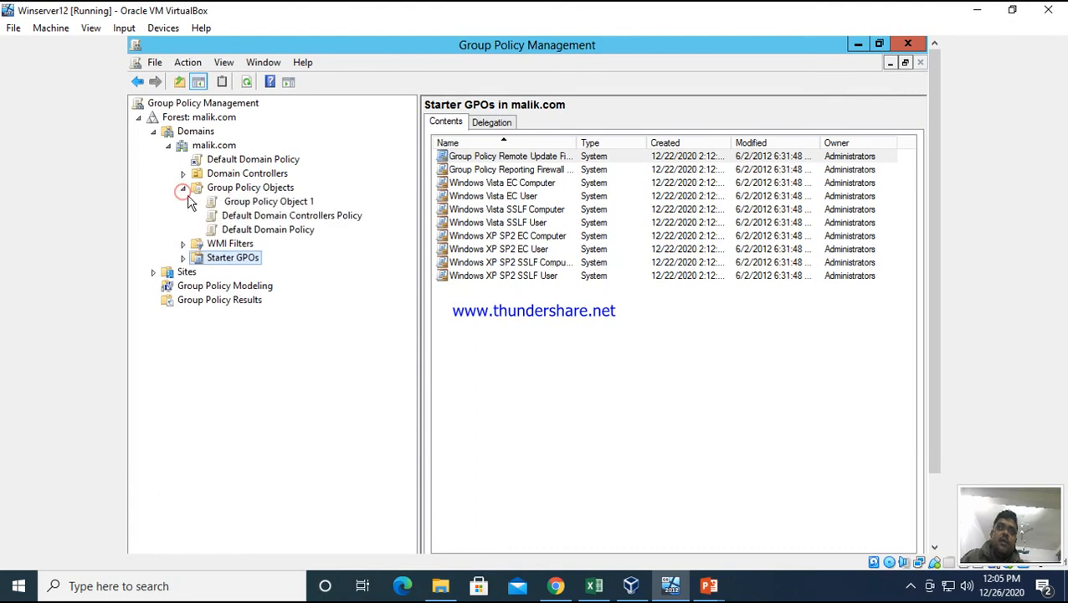
pyautogui.click(298, 202)
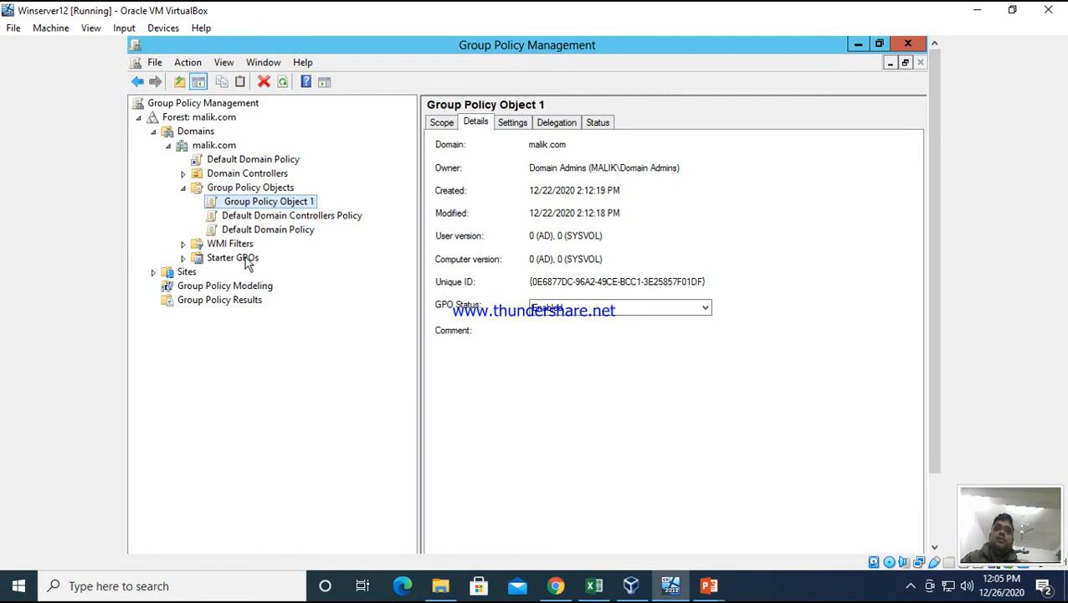
pyautogui.rightClick(296, 204)
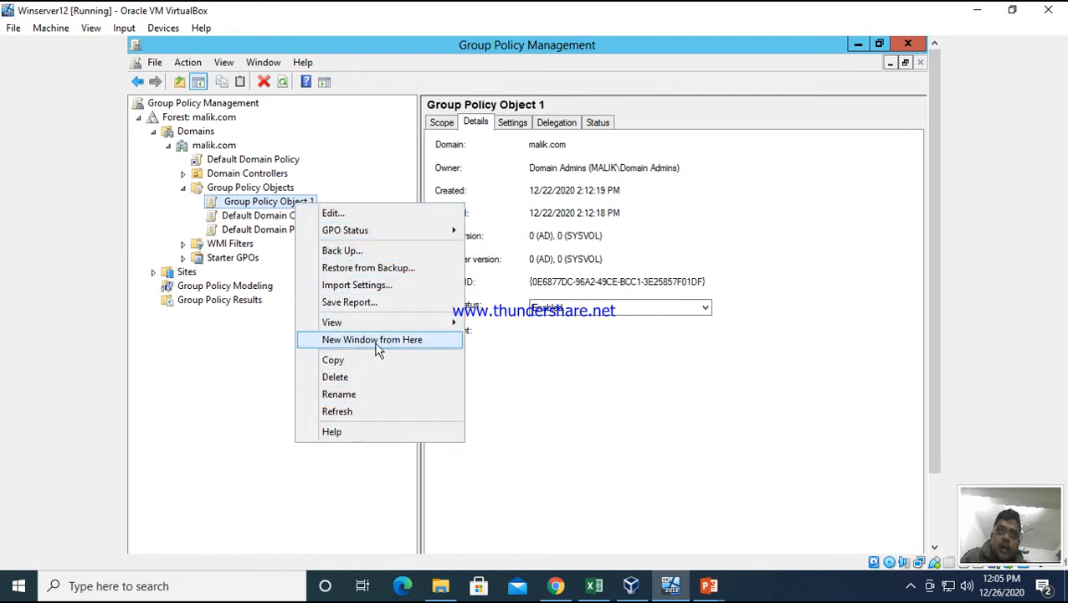
pyautogui.click(272, 385)
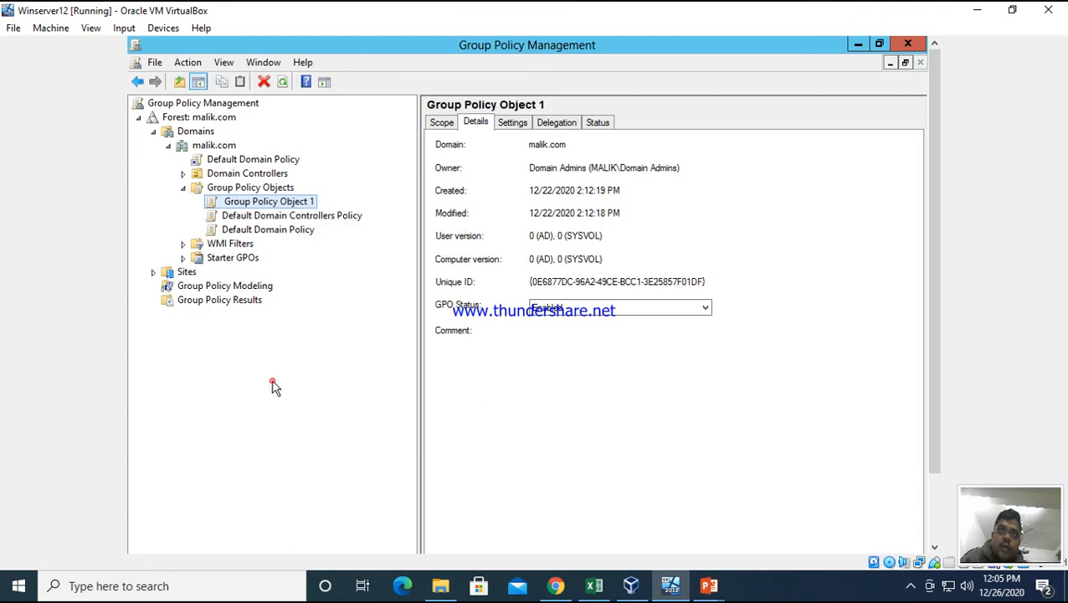
# Review the source starter GPO choices for another new GPO, cancel it, and expand Starter GPOs to compare the list.
pyautogui.rightClick(240, 187)
pyautogui.click(276, 192)
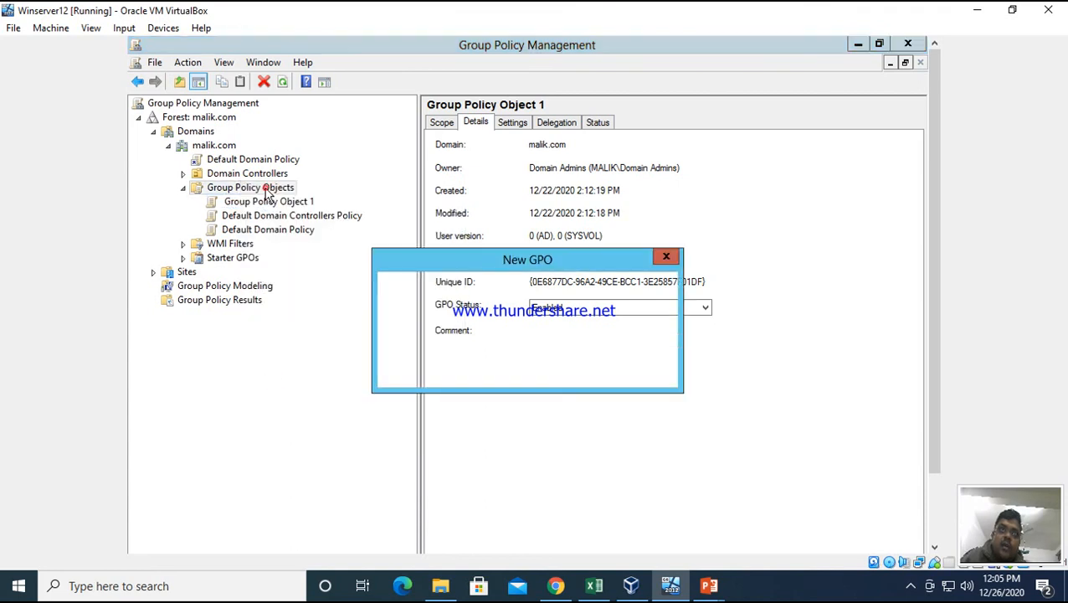
pyautogui.click(664, 345)
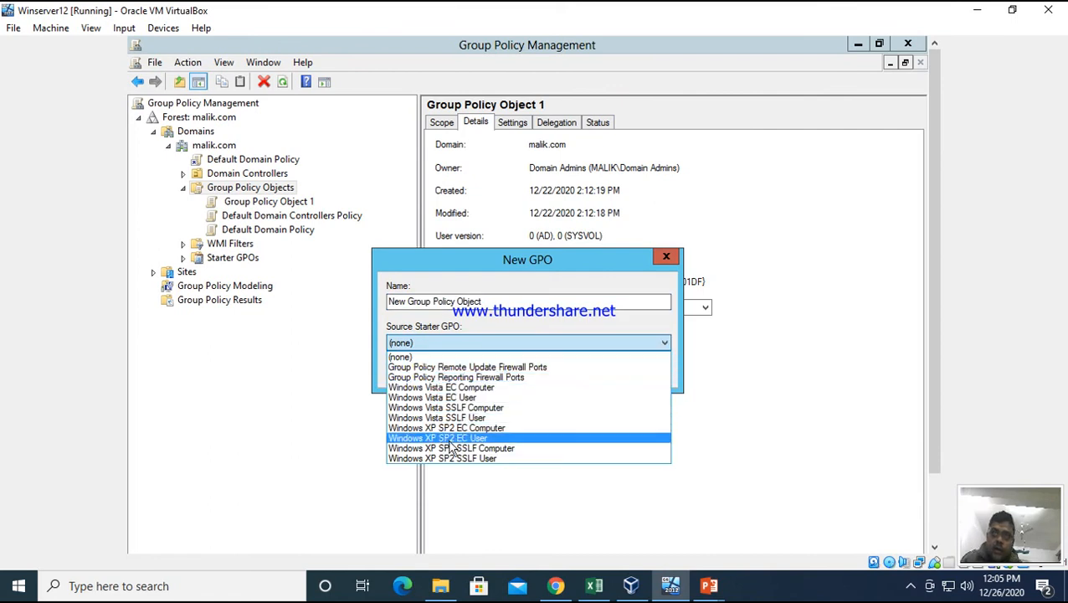
pyautogui.click(295, 404)
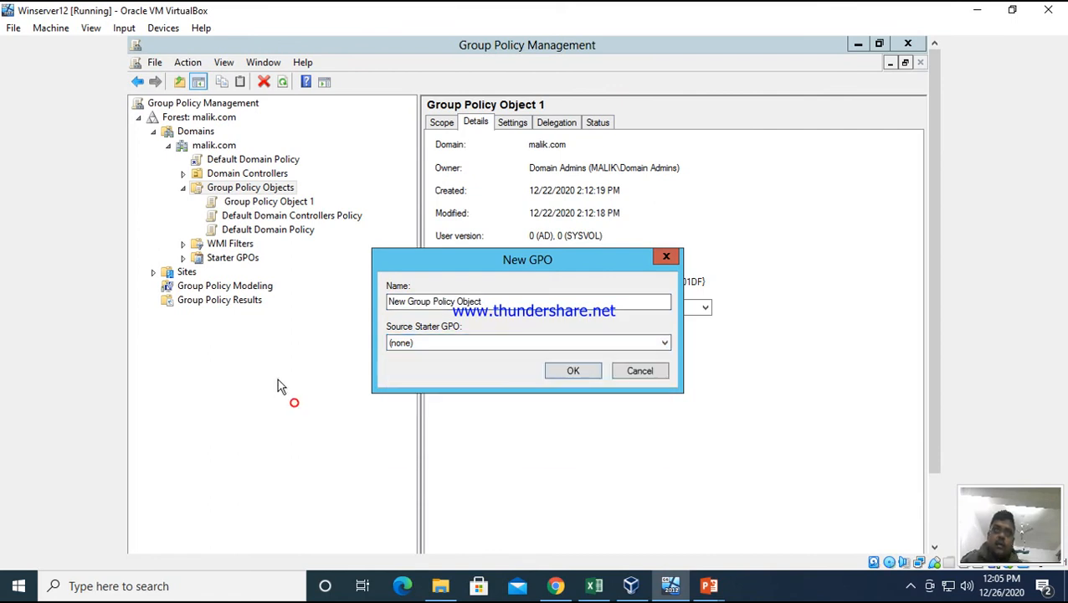
pyautogui.click(665, 259)
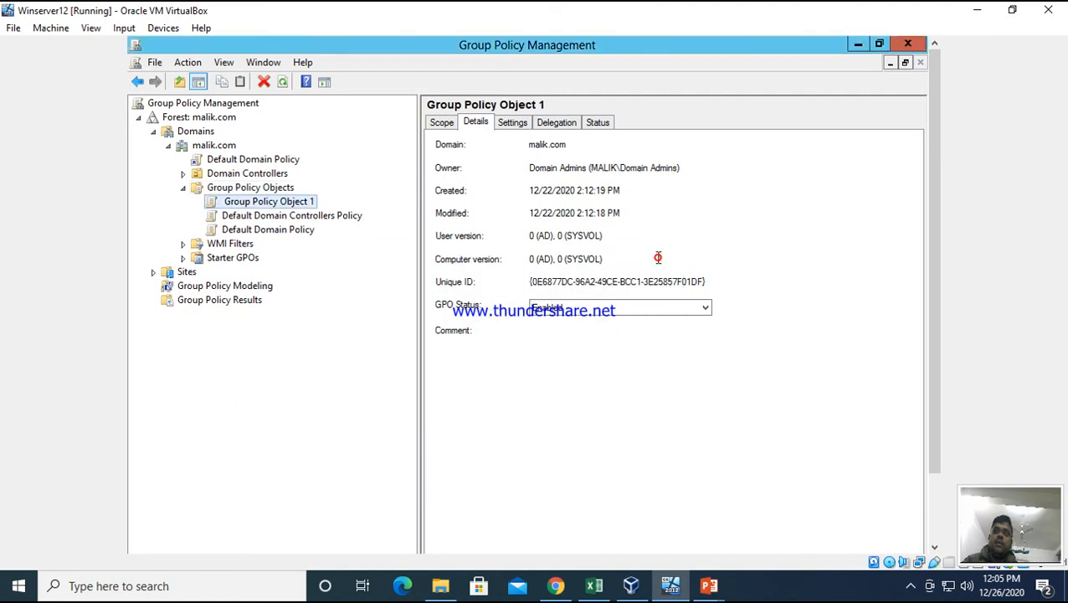
pyautogui.click(183, 259)
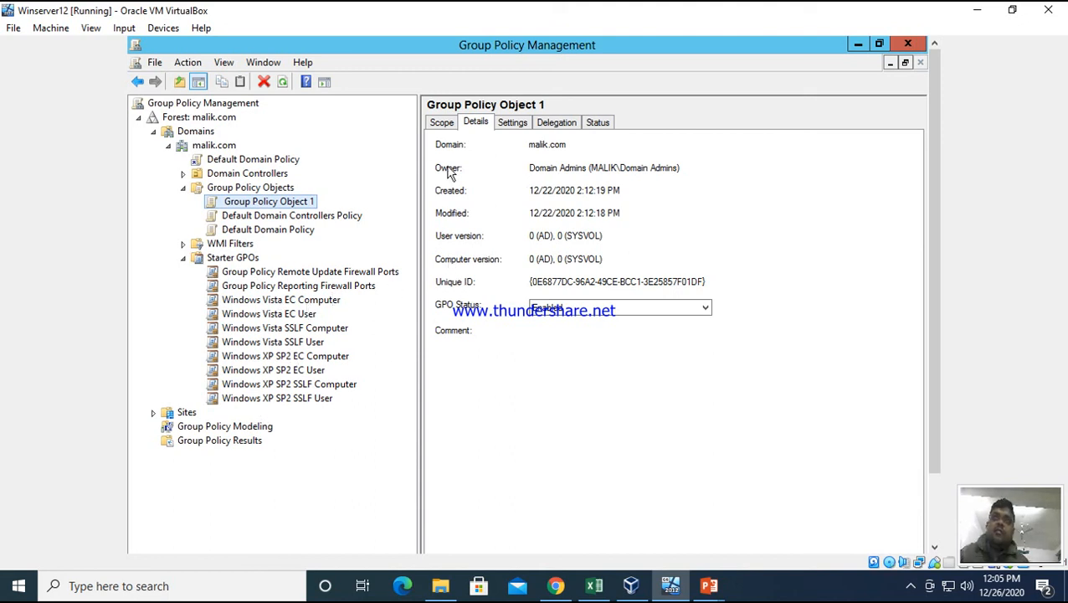
# Create a custom starter GPO named New Starter GPO under Starter GPOs, leaving the comment empty.
pyautogui.doubleClick(237, 257)
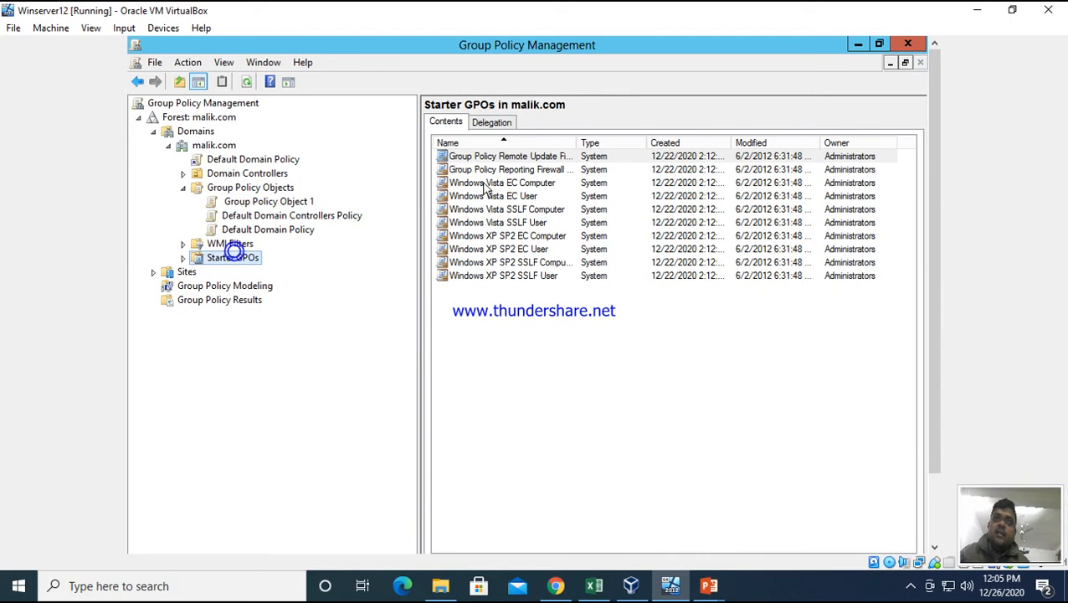
pyautogui.rightClick(253, 258)
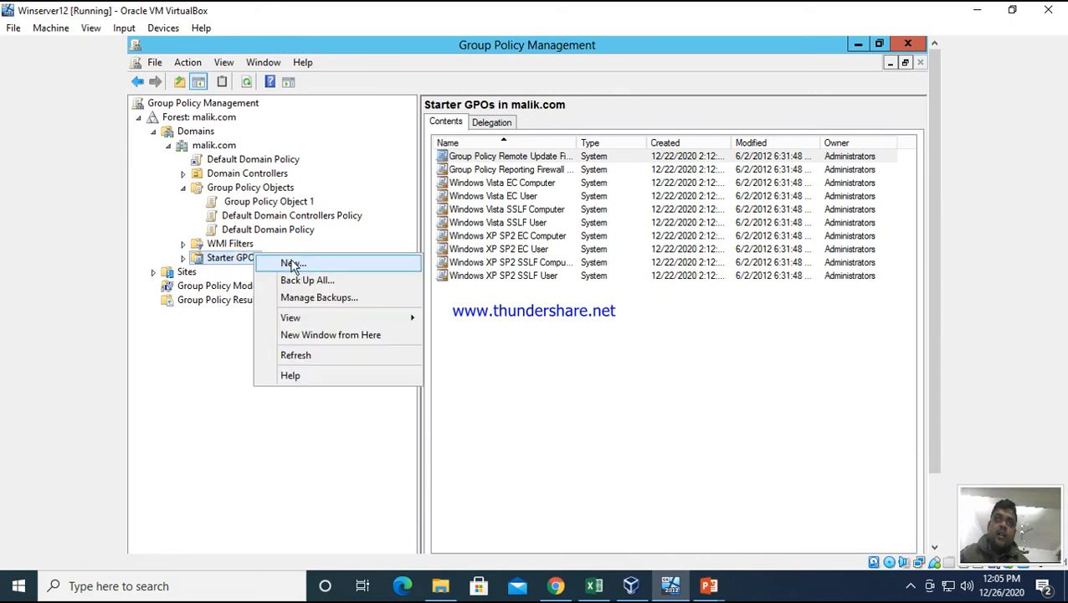
pyautogui.click(293, 260)
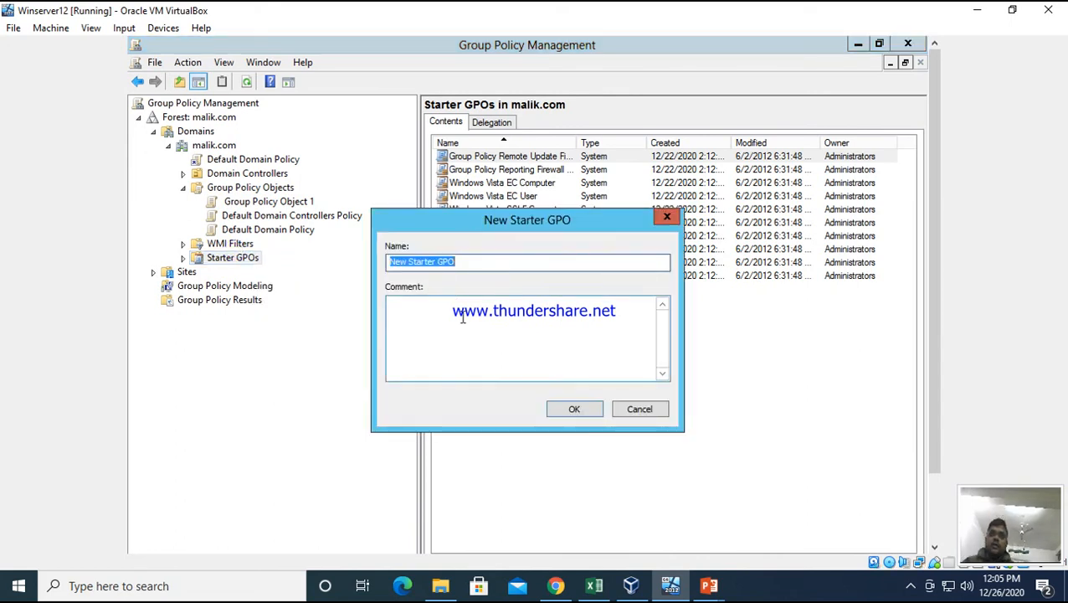
pyautogui.click(533, 336)
pyautogui.click(565, 262)
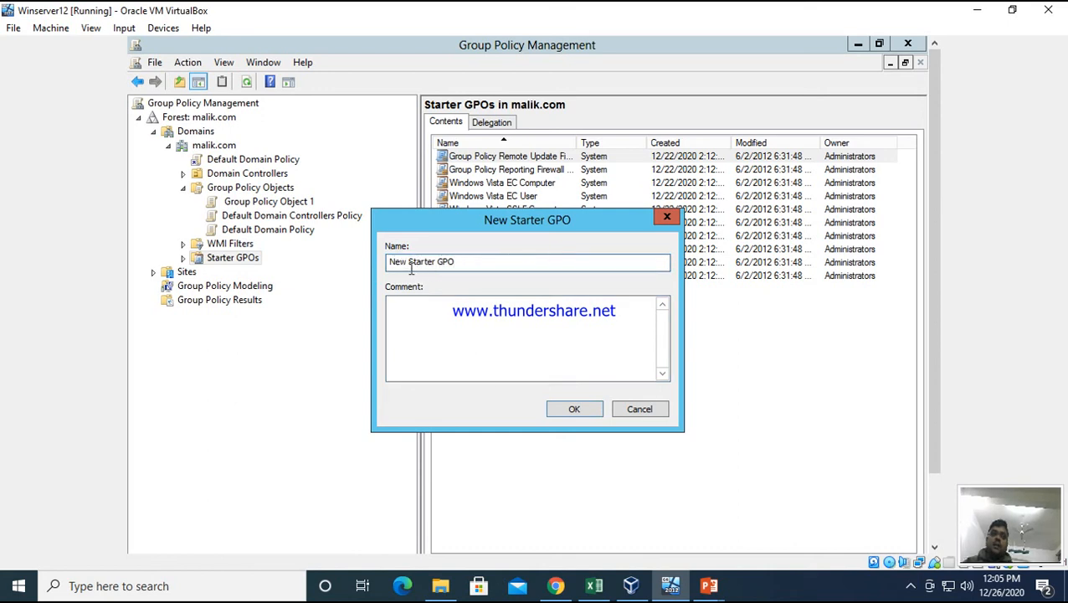
pyautogui.click(575, 410)
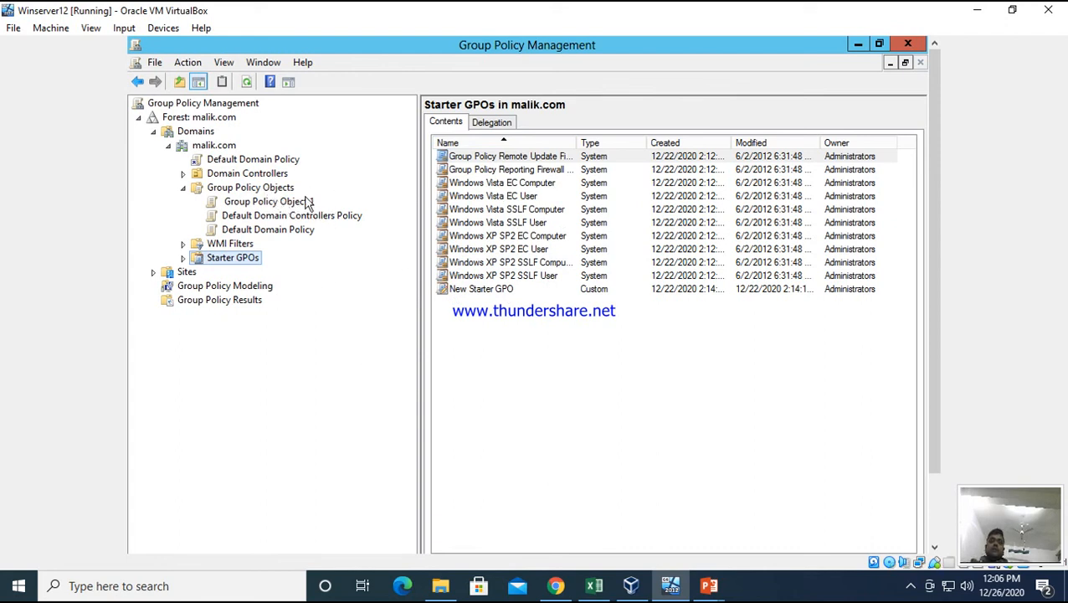
# Create a GPO named New Group Policy Object under Group Policy Objects, using Windows Vista EC Computer as its source starter GPO.
pyautogui.rightClick(278, 187)
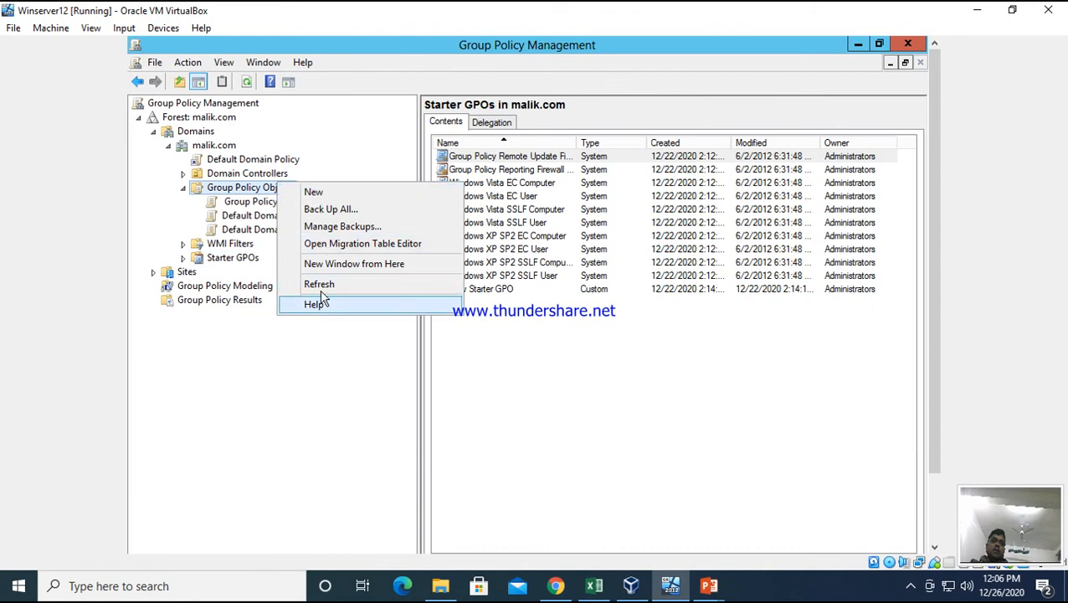
pyautogui.click(321, 191)
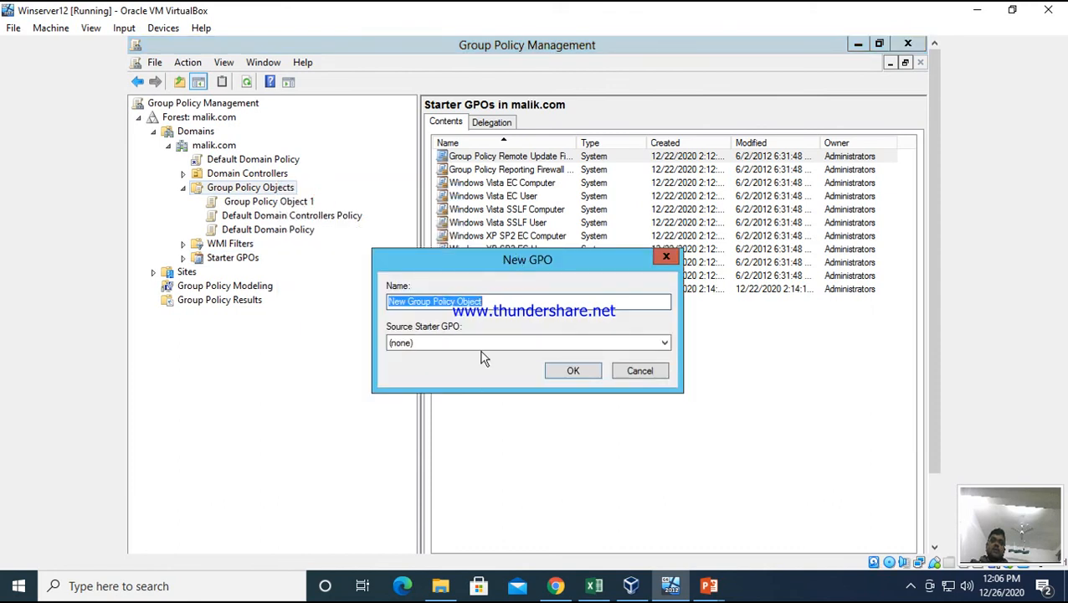
pyautogui.click(663, 347)
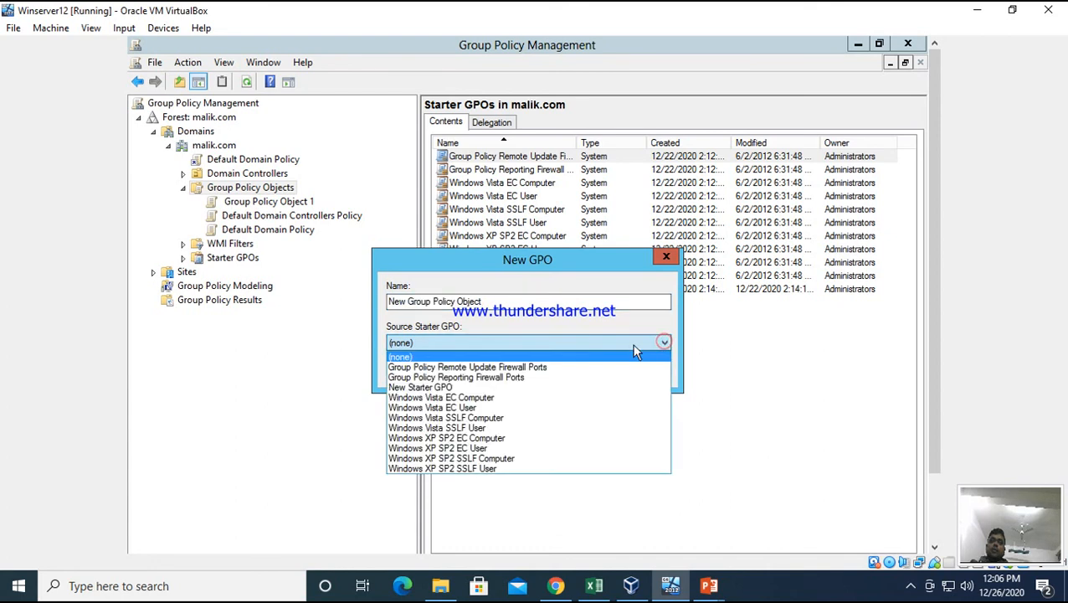
pyautogui.click(474, 355)
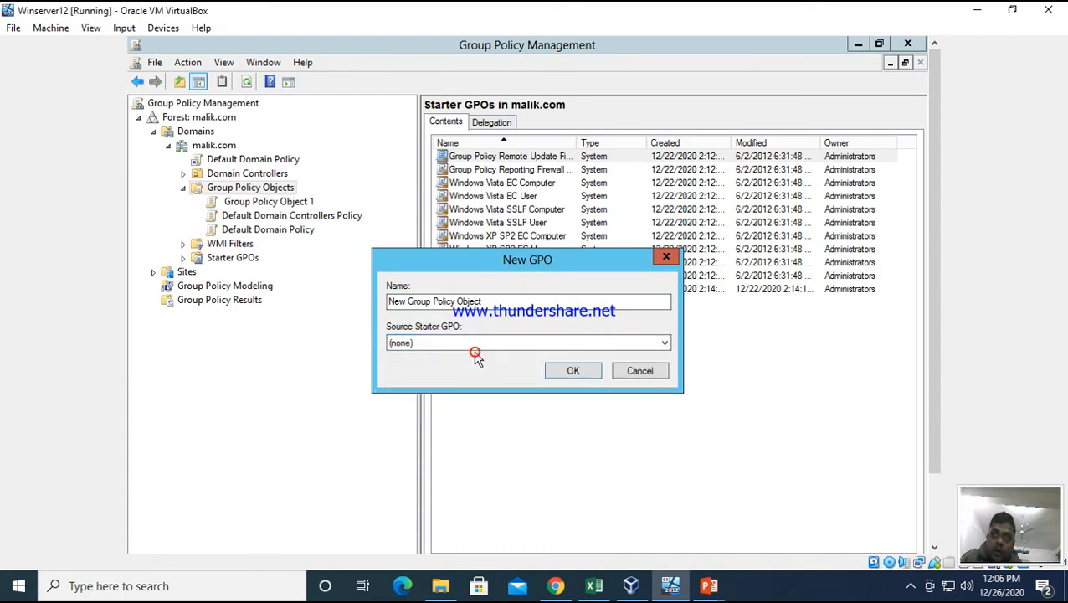
pyautogui.click(664, 343)
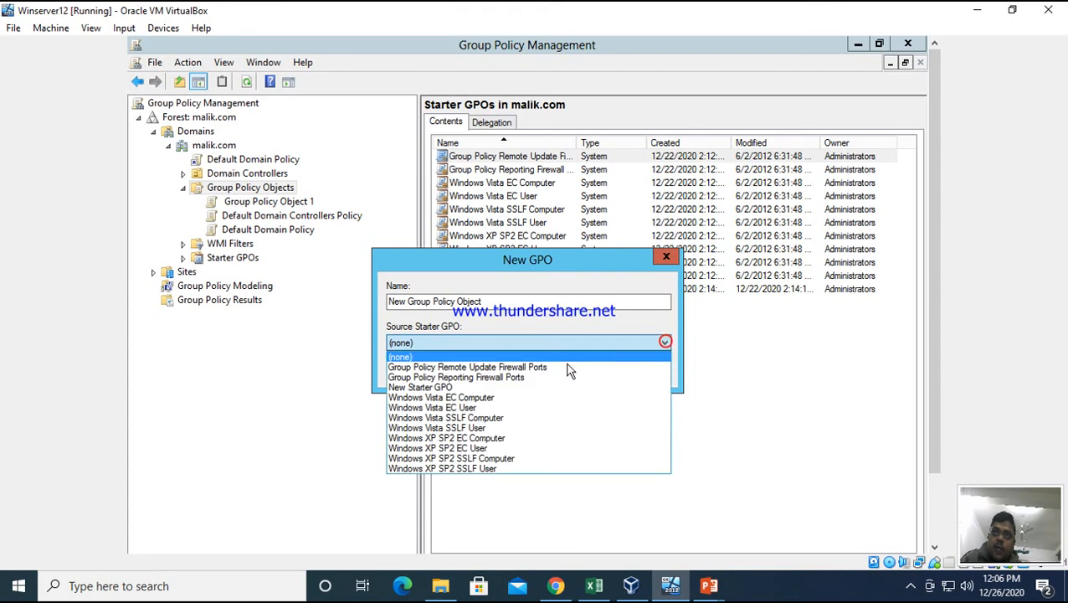
pyautogui.click(436, 398)
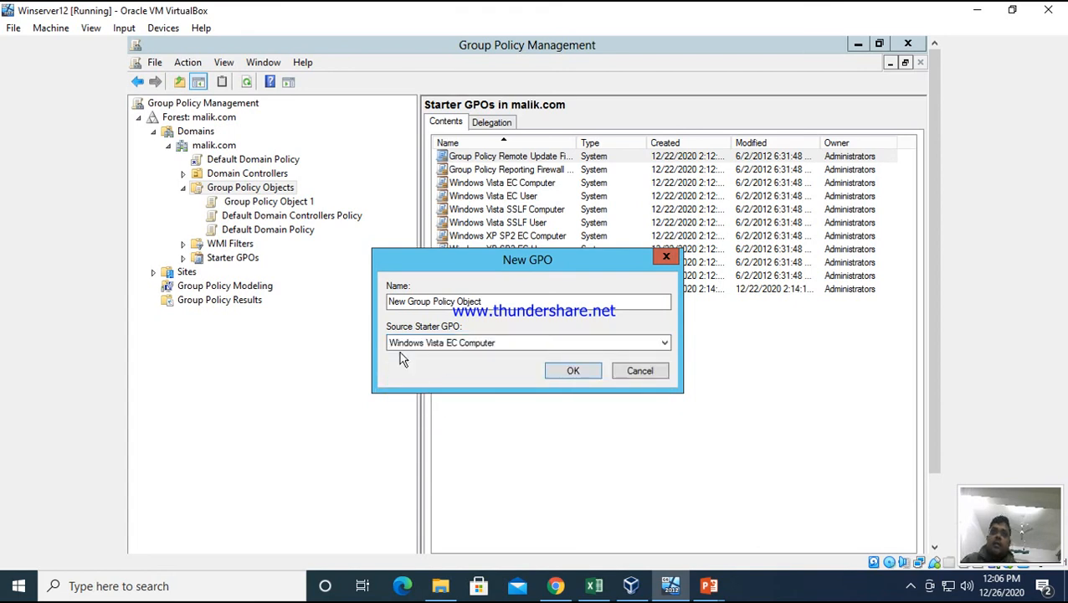
pyautogui.click(574, 372)
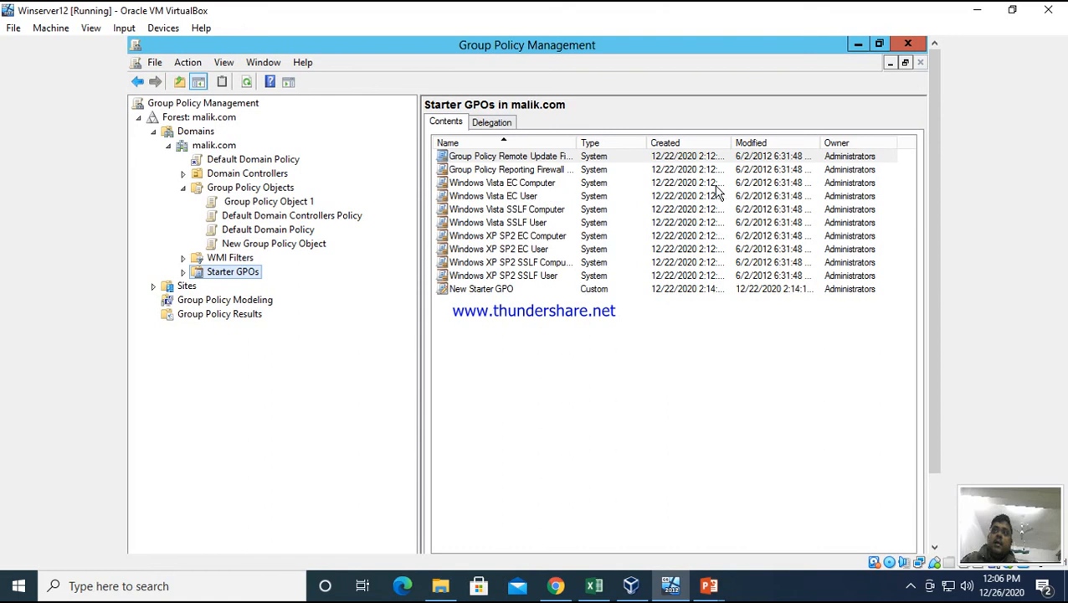
# Review the details of the Windows XP SP2 SSLF User starter GPO, and close Group Policy Management.
pyautogui.click(183, 272)
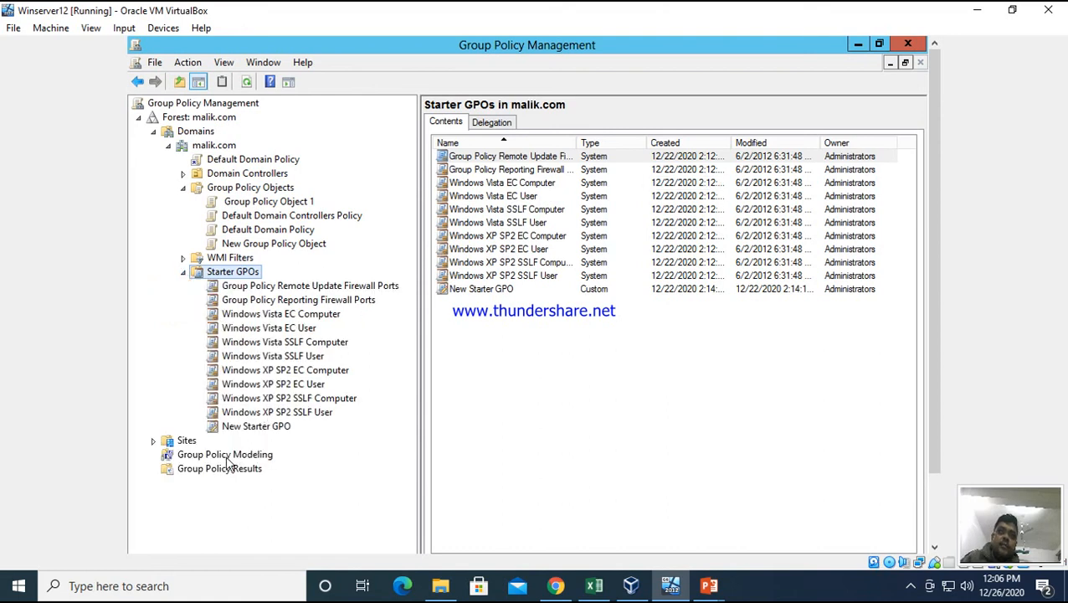
pyautogui.click(325, 411)
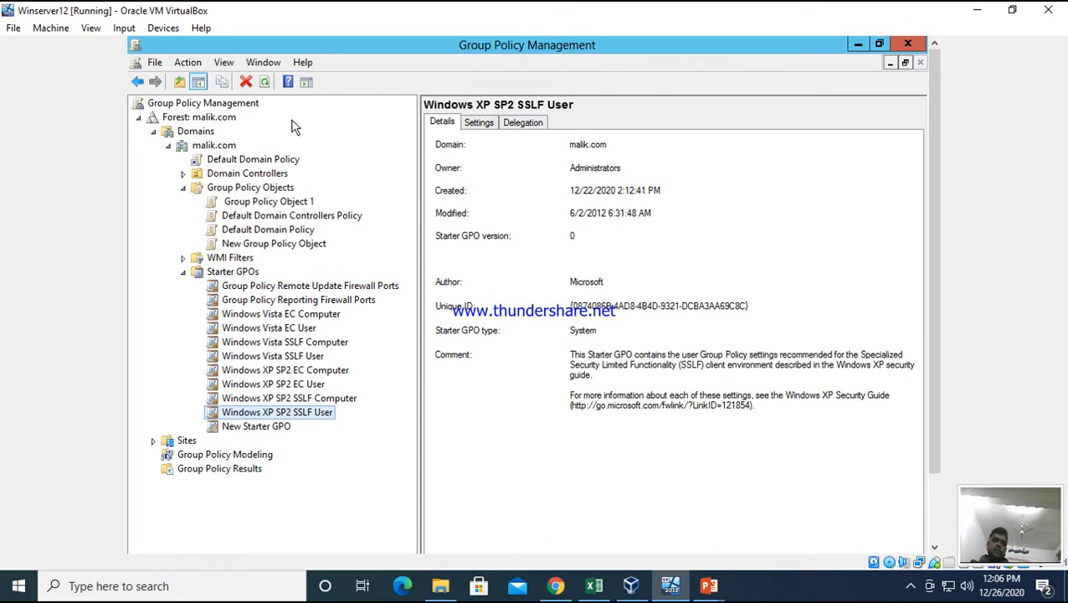
pyautogui.click(910, 590)
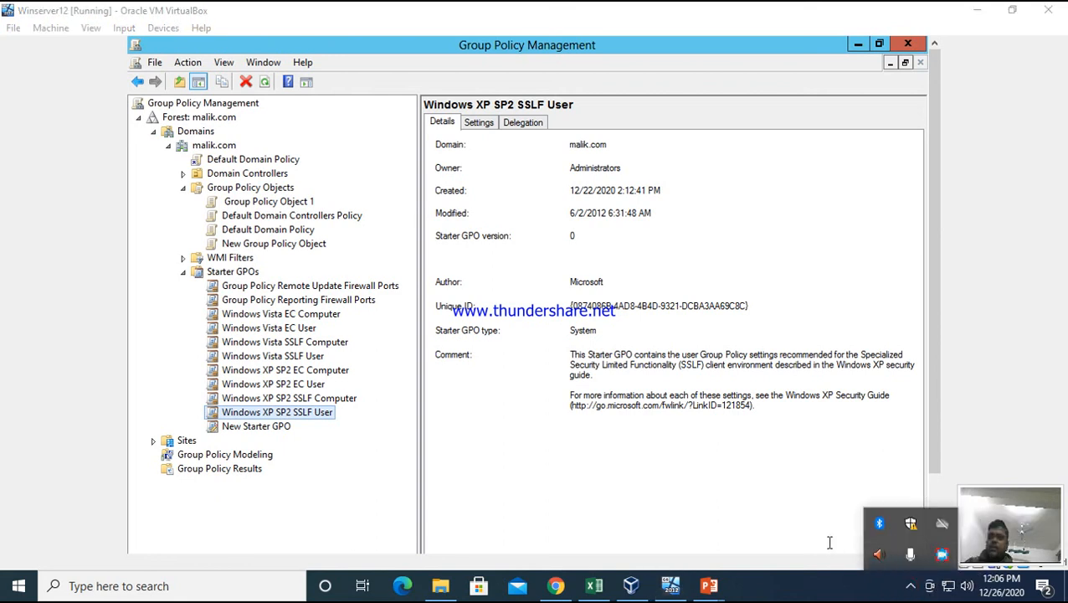
pyautogui.click(820, 584)
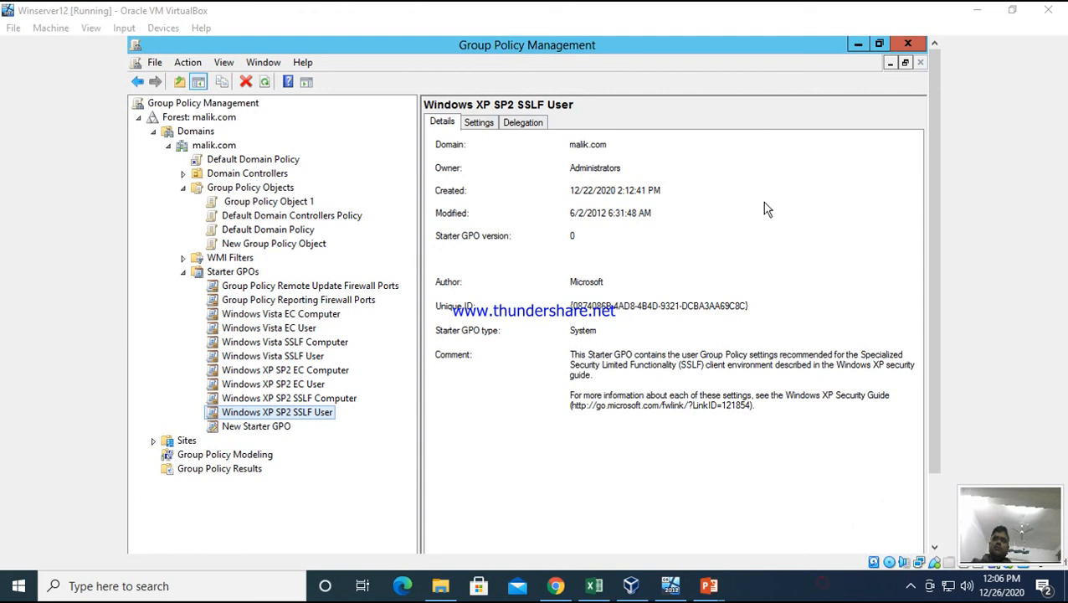
pyautogui.click(907, 43)
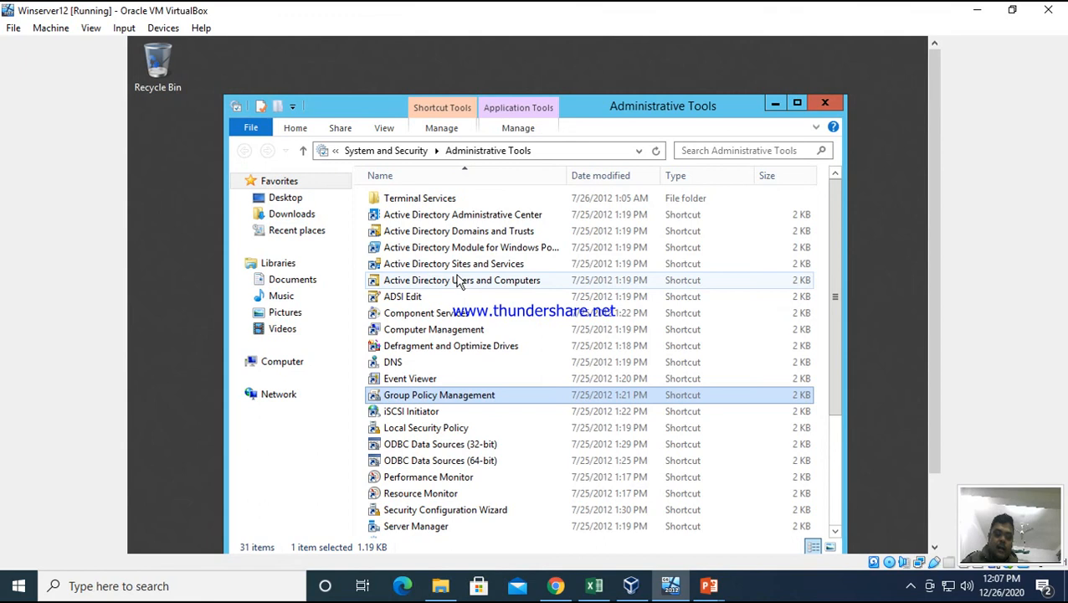
pyautogui.moveTo(465, 271)
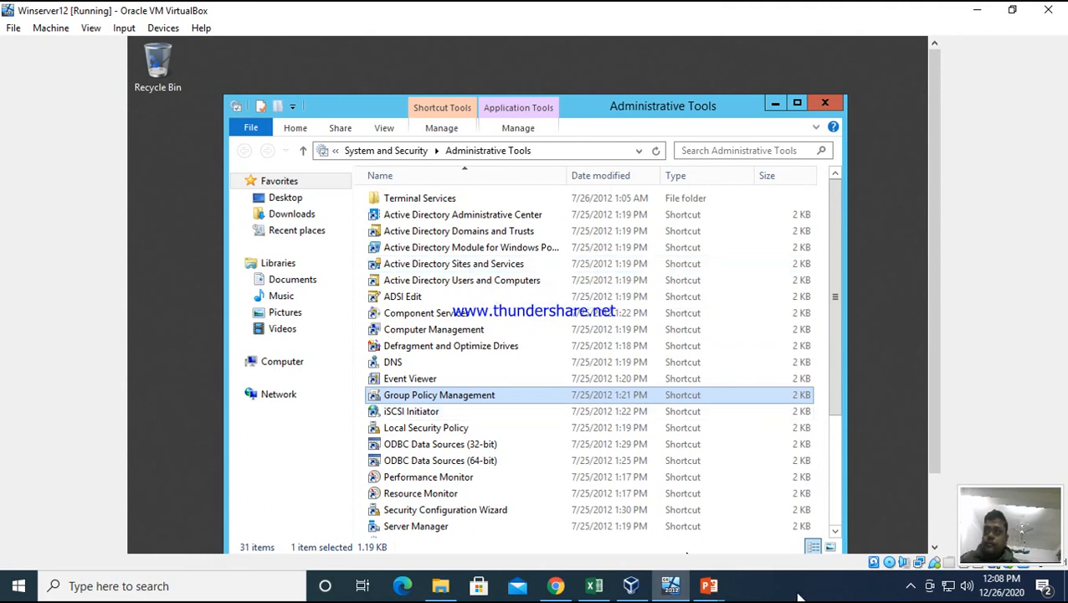
pyautogui.click(911, 586)
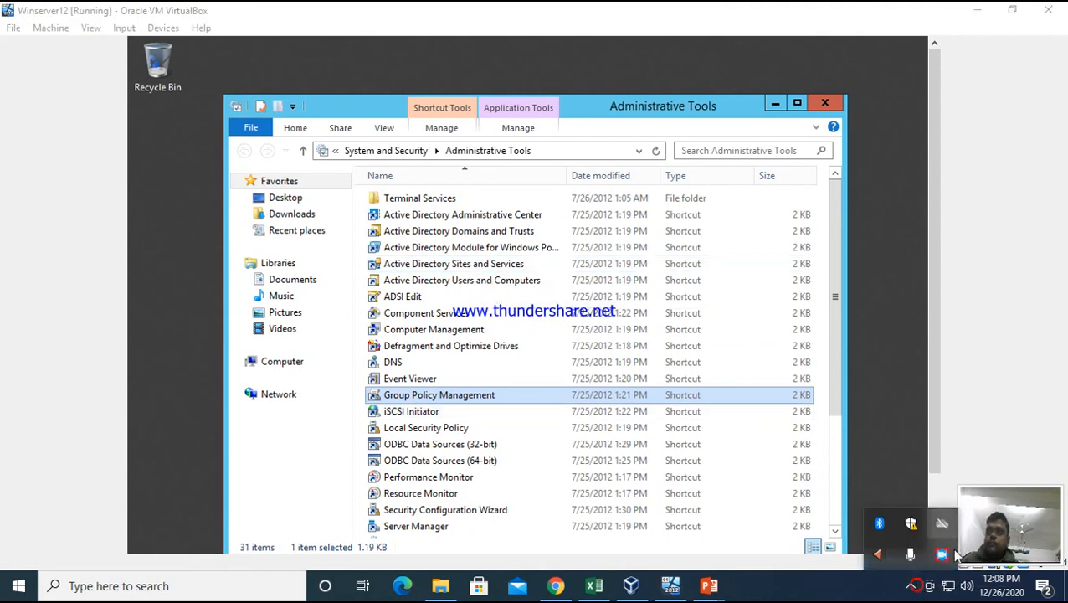
pyautogui.click(943, 552)
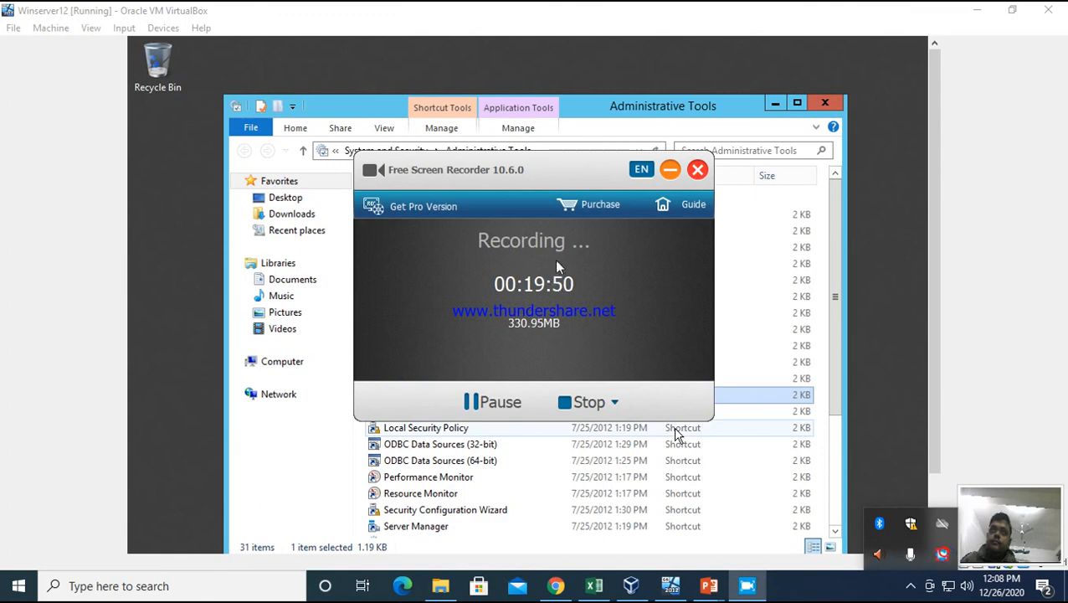